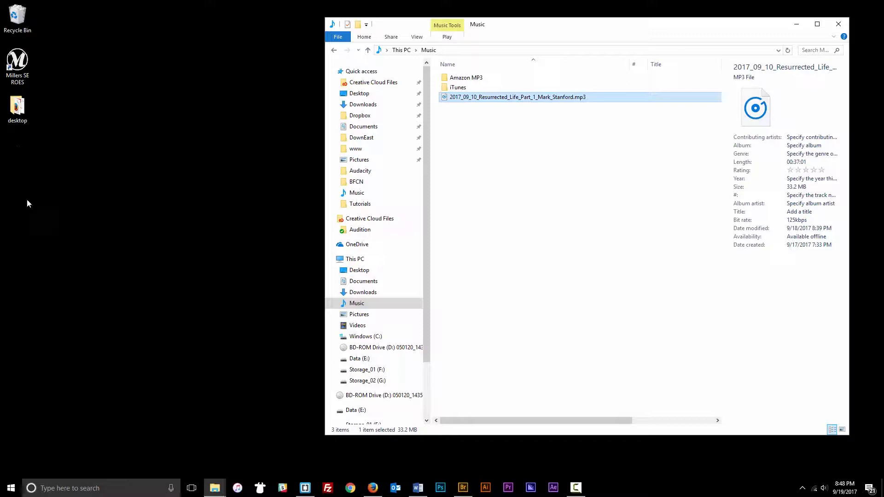
- Search the taskbar for 'file' and launch FileZilla
click(69, 487)
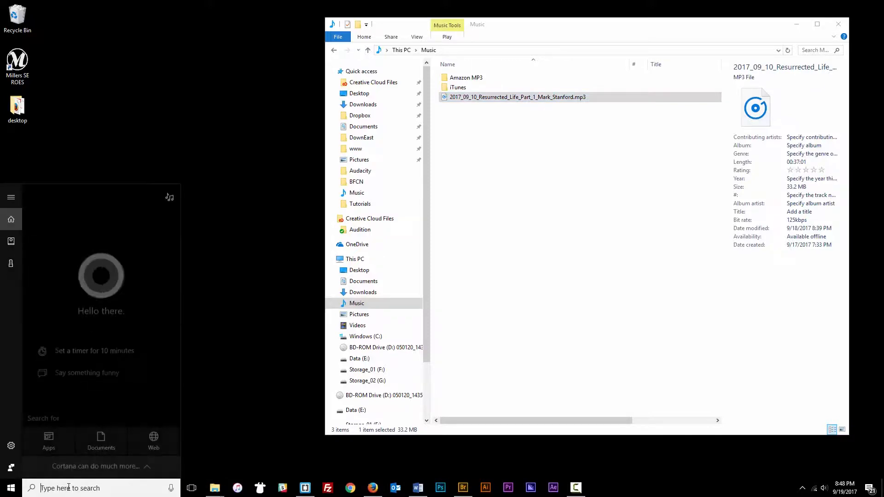
text(f)
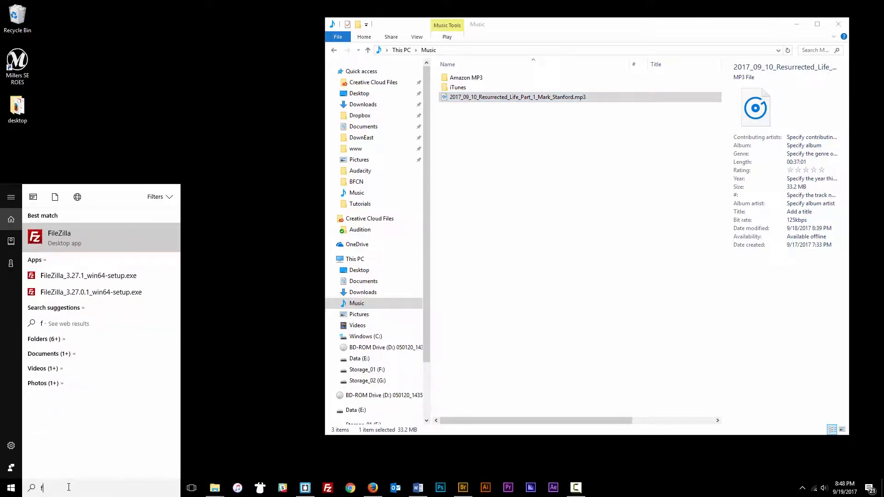
text(ile)
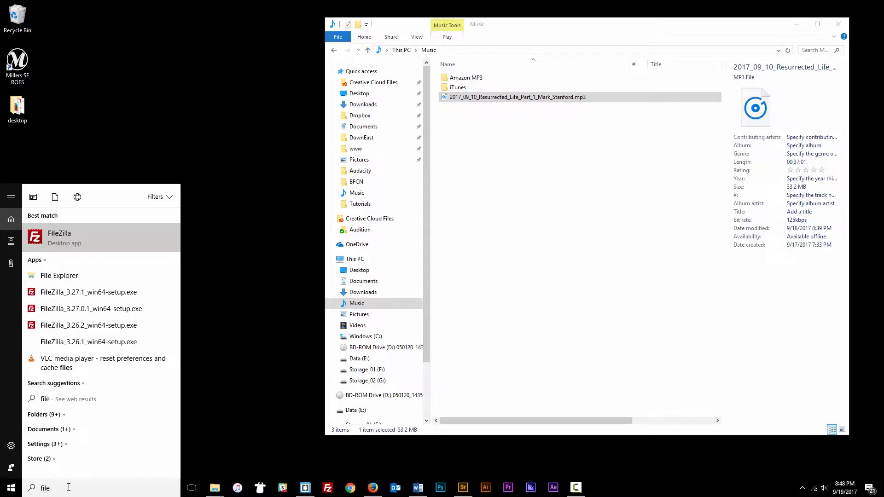
click(58, 237)
- Move the FileZilla window into place and connect to the saved BFCN site
drag(252, 10, 309, 14)
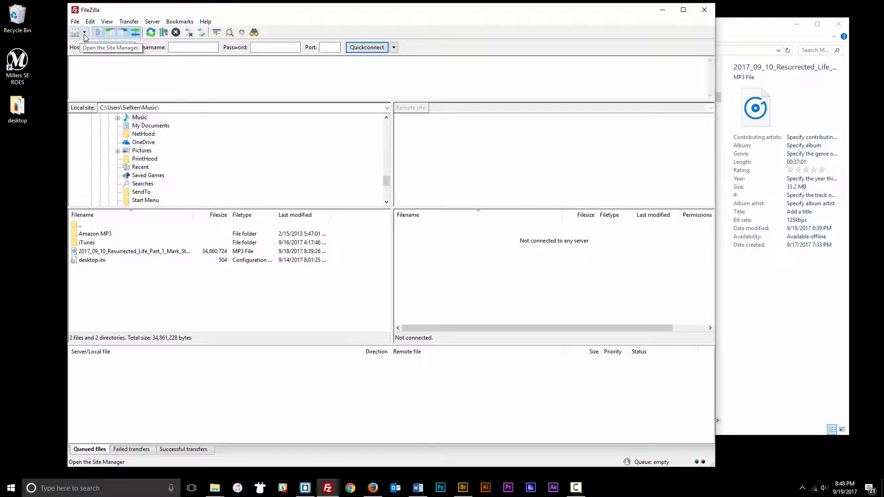
mouse_move(219, 14)
mouse_down()
mouse_move(235, 13)
mouse_move(219, 11)
mouse_up()
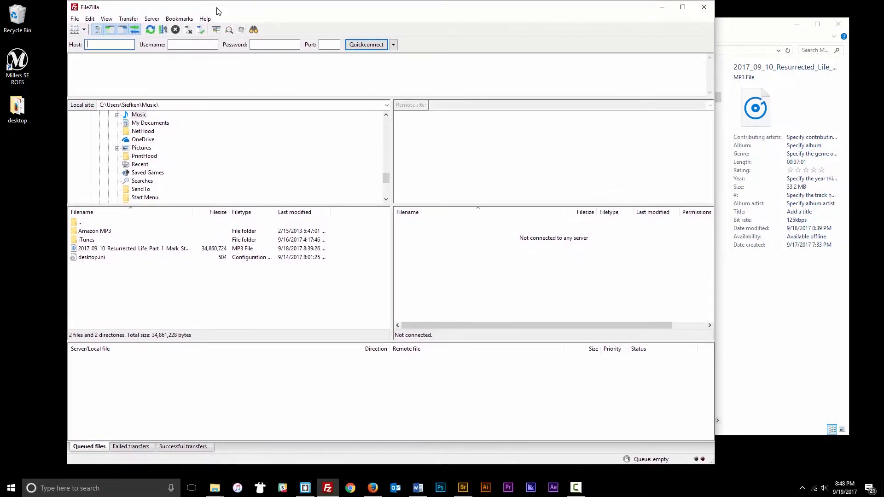
click(84, 30)
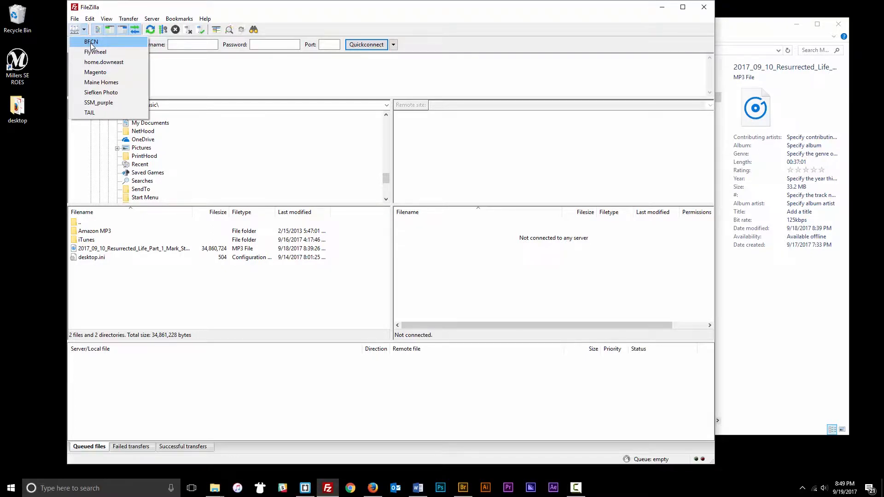
click(90, 43)
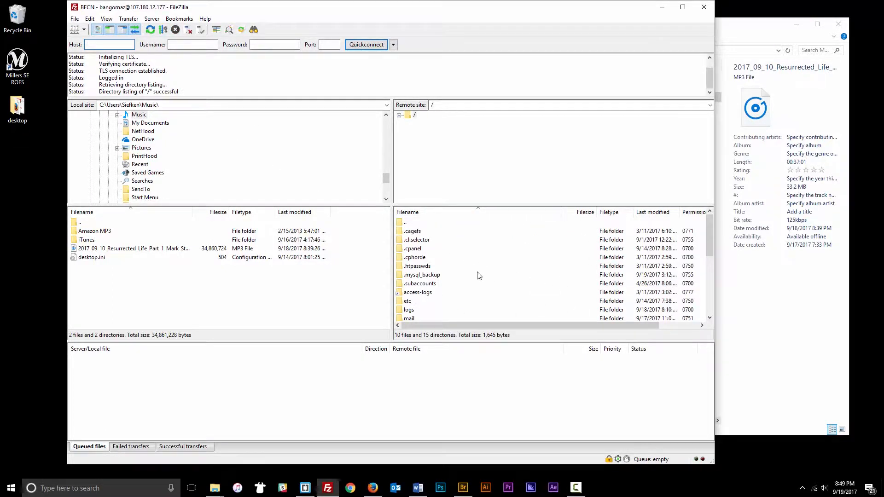
- Open the public_html folder in FileZilla's remote pane
scroll(472, 274, down, 5)
scroll(469, 271, up, 5)
scroll(432, 274, down, 3)
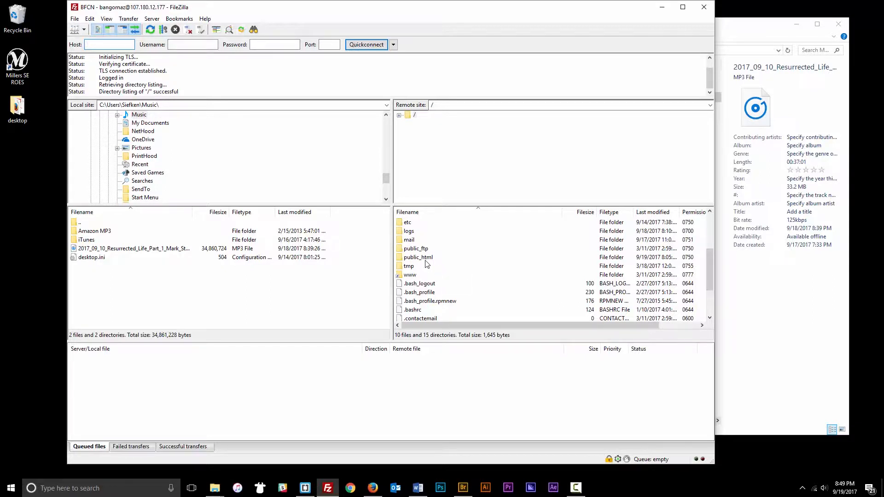
drag(453, 18, 444, 18)
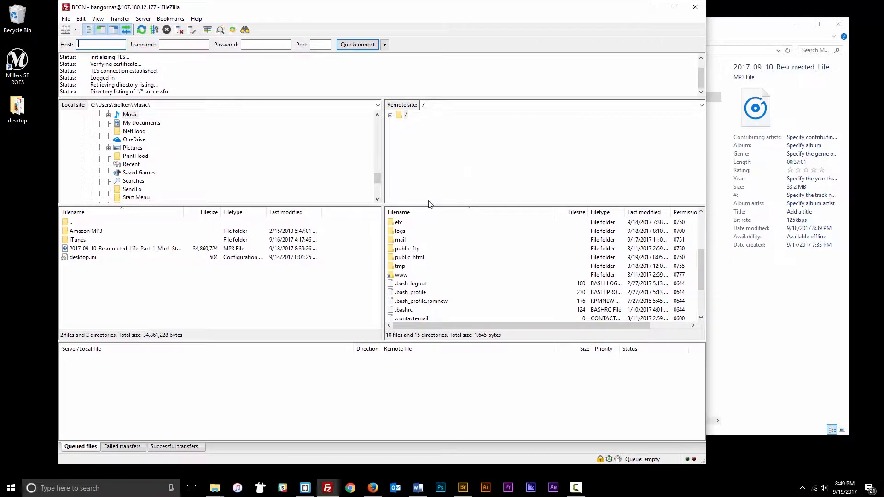
double_click(399, 258)
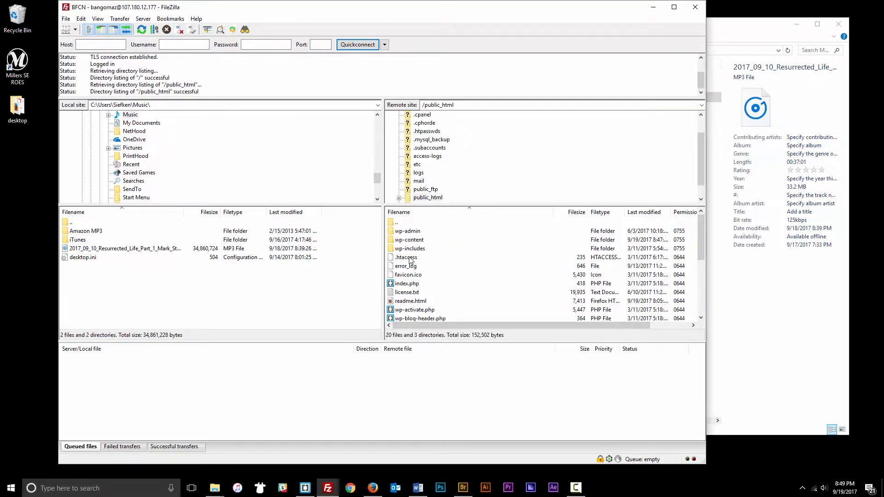
- Go into wp-content, uploads and sermon_audio, and move FileZilla beside the Music folder
scroll(410, 260, down, 3)
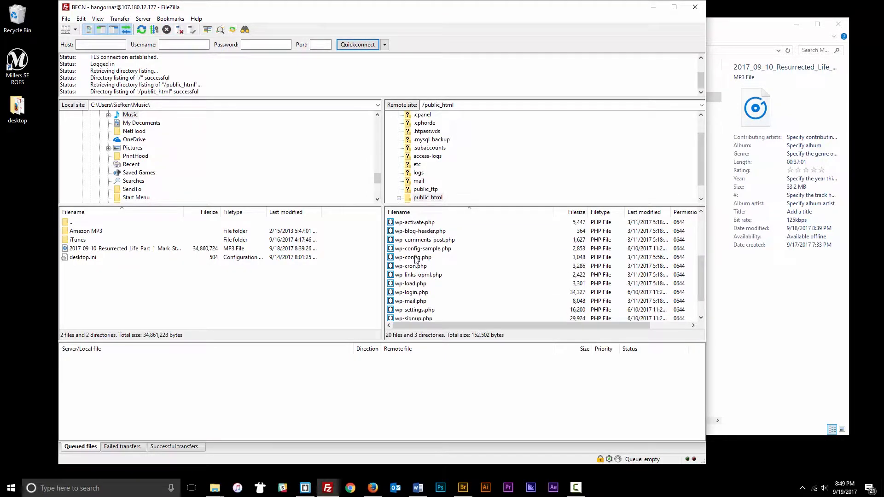
scroll(416, 260, up, 3)
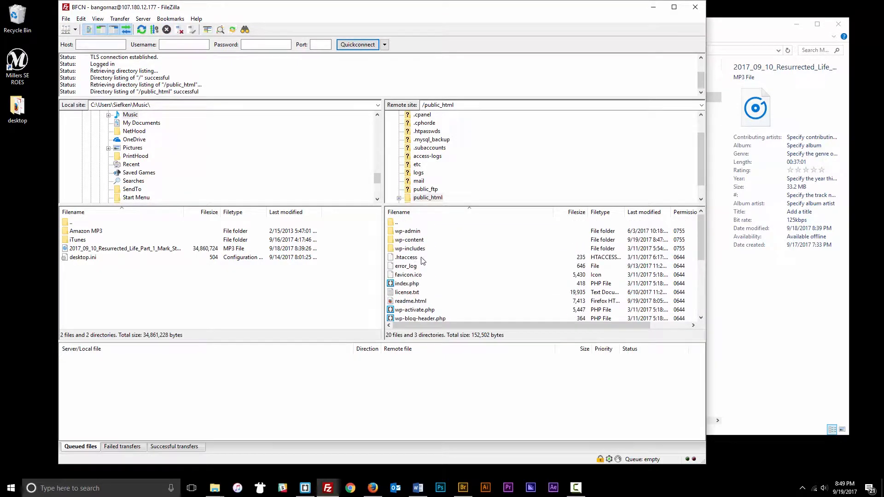
scroll(415, 295, down, 4)
scroll(416, 294, up, 4)
double_click(408, 240)
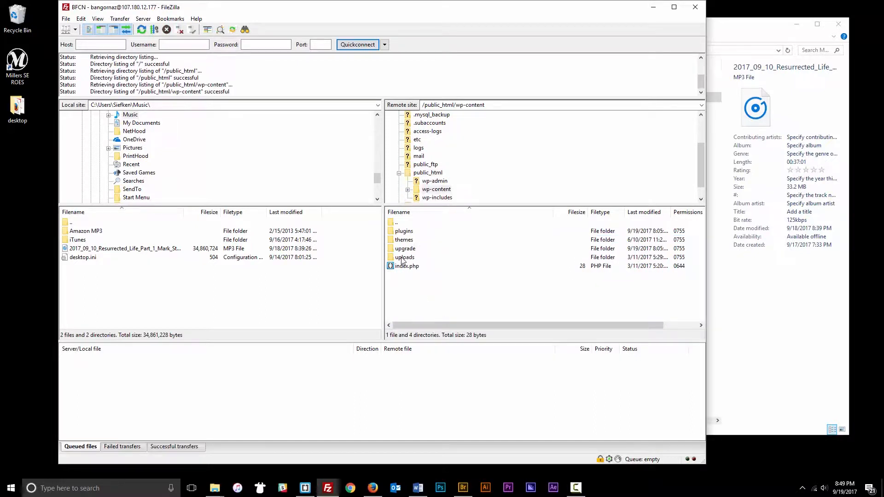
double_click(404, 258)
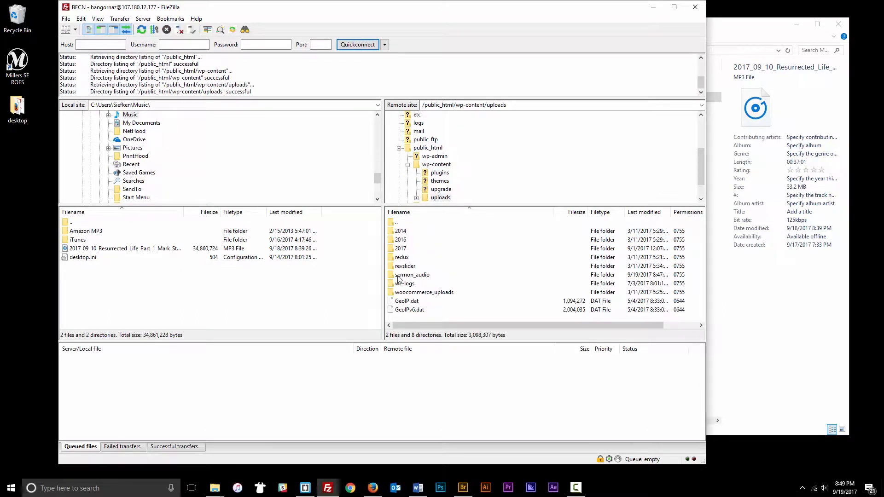
double_click(405, 275)
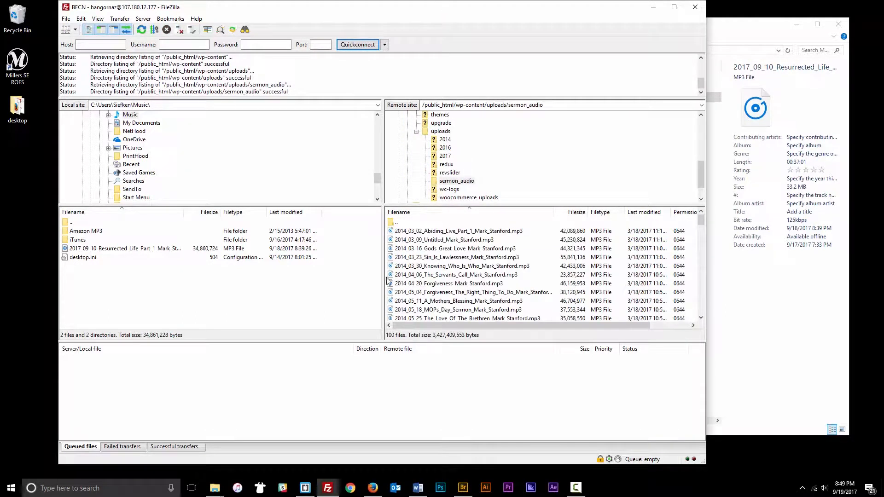
scroll(499, 280, down, 20)
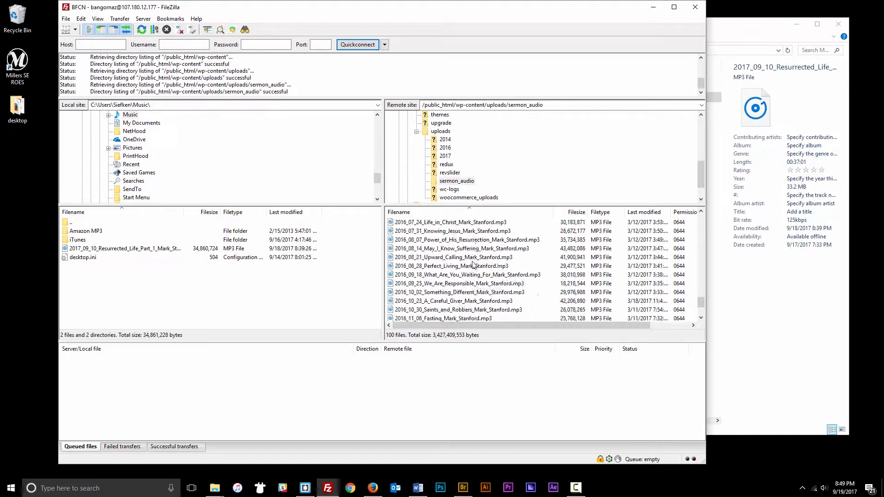
mouse_move(700, 308)
mouse_down()
mouse_move(696, 249)
mouse_move(694, 316)
mouse_up()
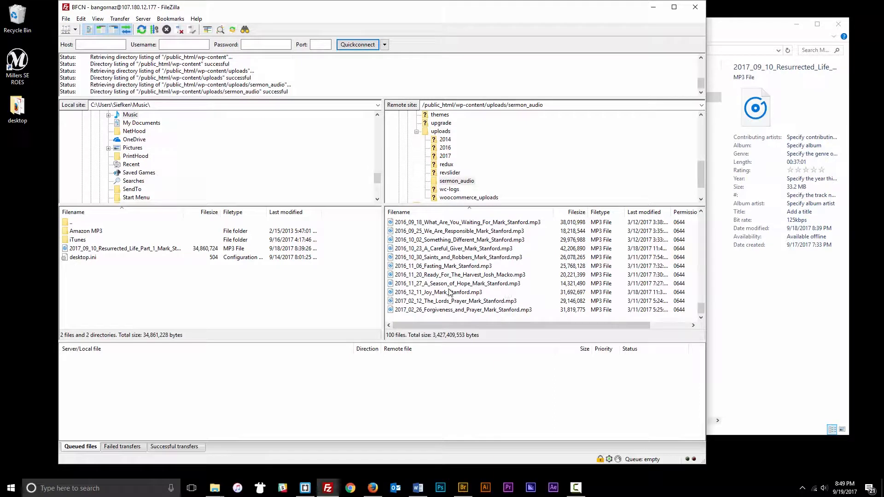
drag(441, 10, 409, 13)
- Select the 2017_09_10 Resurrected Life MP3 in FileZilla's local Music folder
click(709, 26)
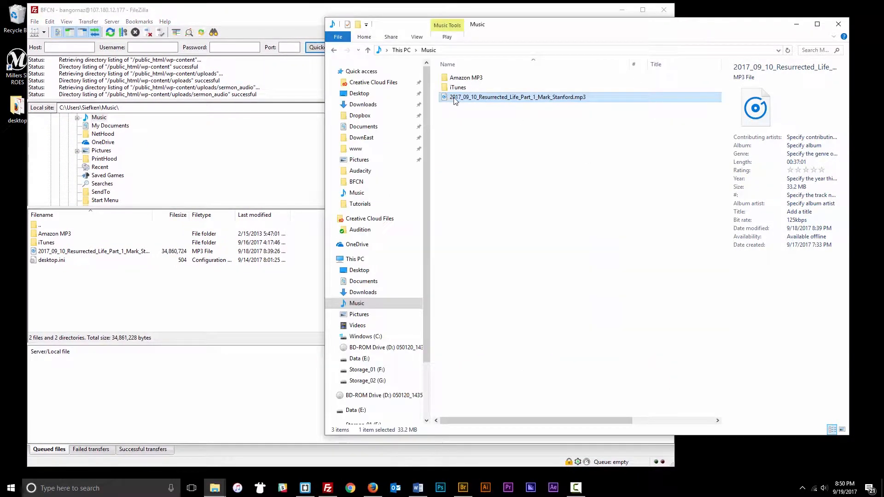
drag(566, 24, 777, 19)
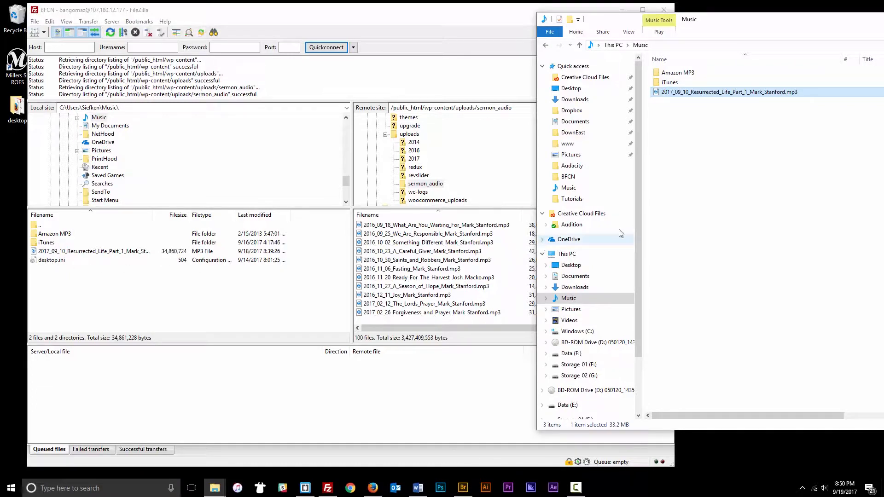
drag(656, 92, 730, 161)
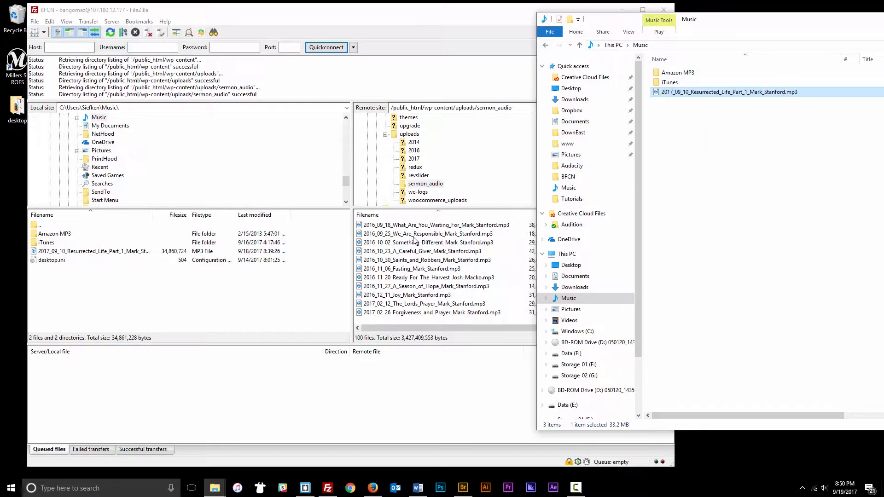
click(166, 317)
double_click(42, 223)
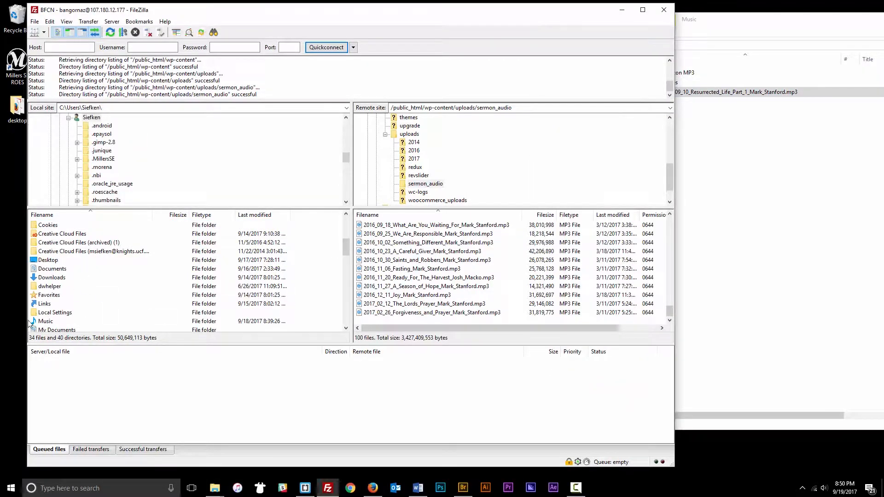
double_click(45, 321)
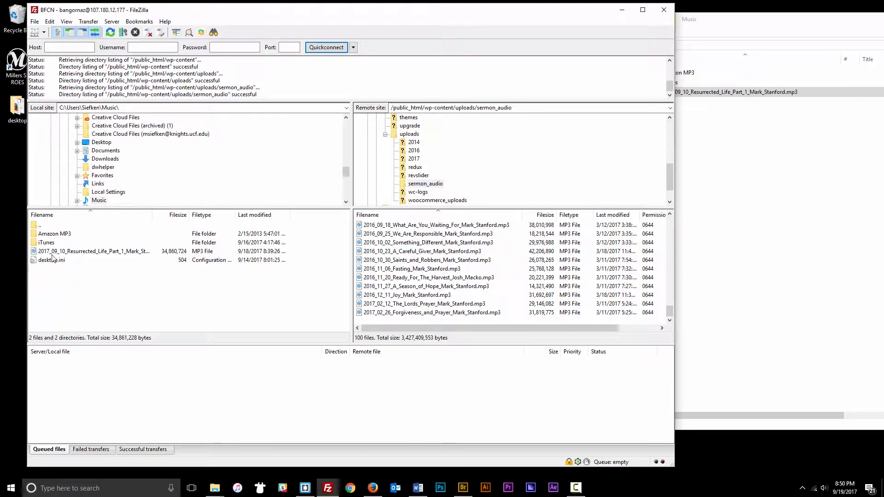
click(52, 252)
click(69, 296)
drag(45, 254, 194, 298)
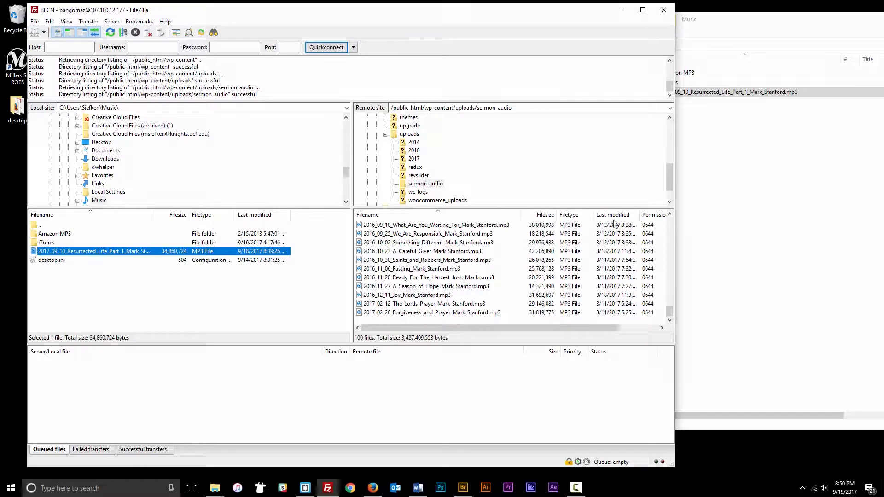
- Drag the Resurrected Life Part 1 MP3 from the Music window into sermon_audio to upload it
click(699, 25)
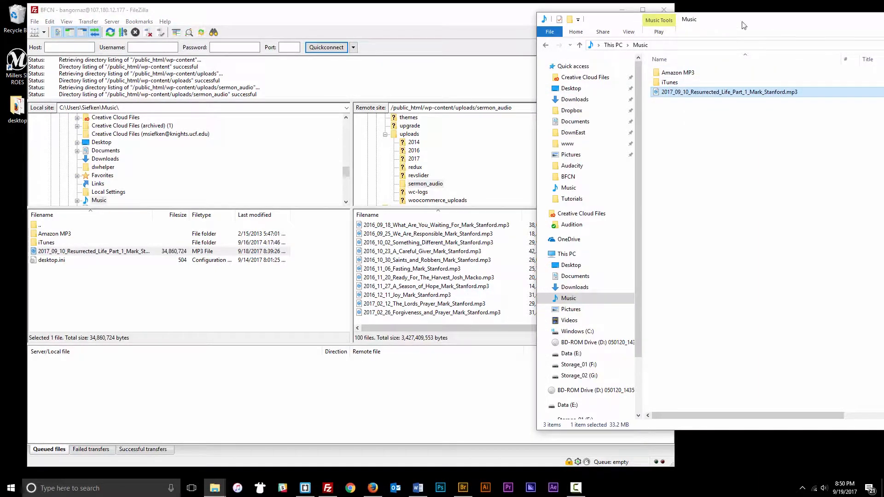
drag(765, 23, 713, 22)
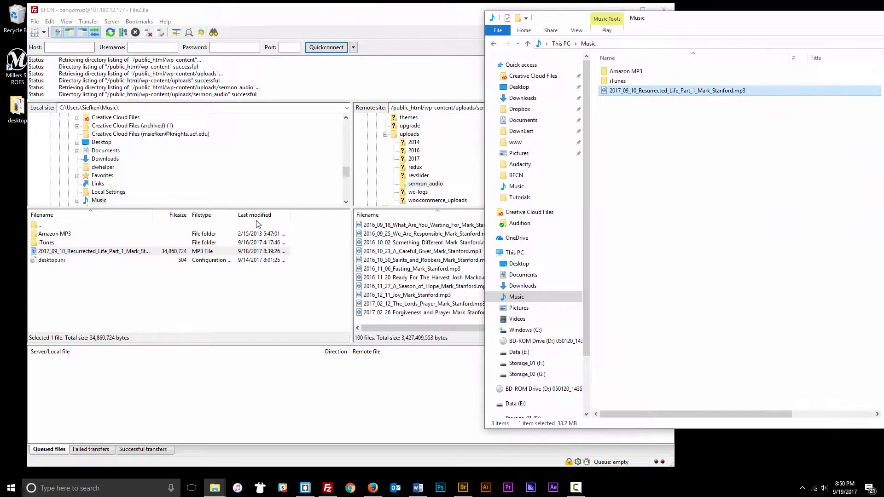
drag(721, 26, 778, 19)
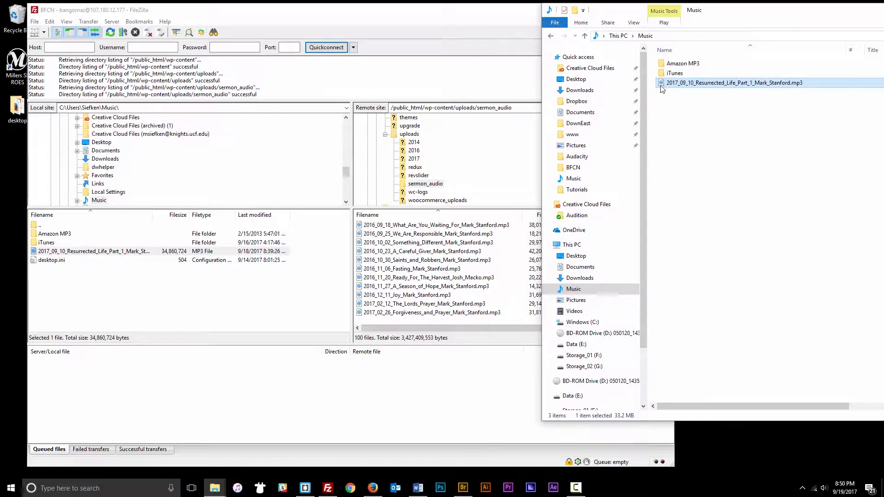
drag(661, 84, 397, 315)
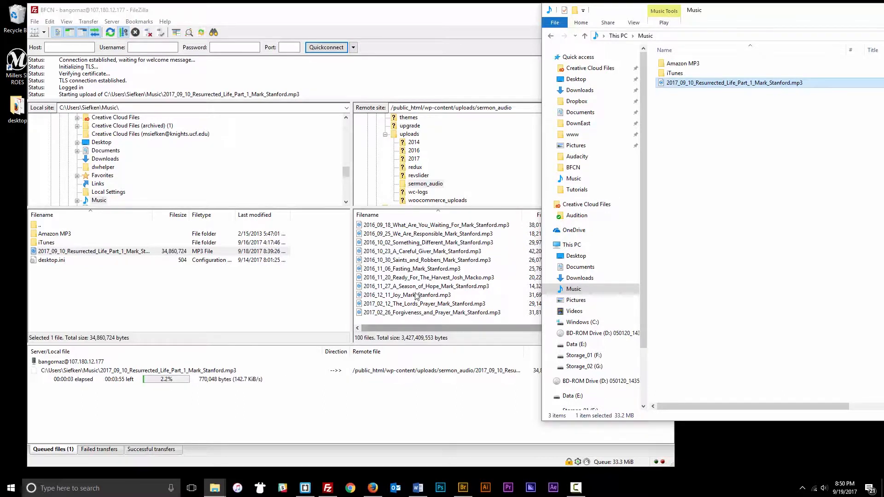
- Bring FileZilla to the front and follow the MP3 upload to about 11%
click(427, 21)
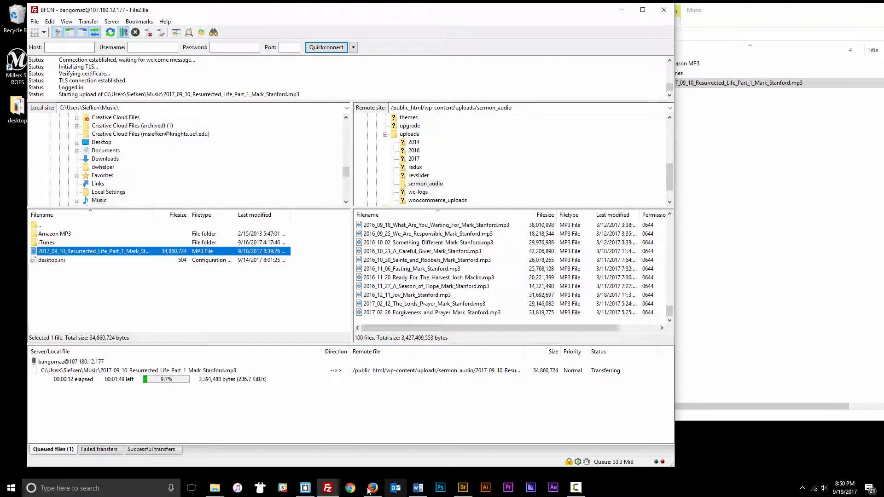
- Go to bangornaz.org/wp-admin in the browser and log in with the saved credentials
mouse_move(324, 494)
mouse_move(375, 493)
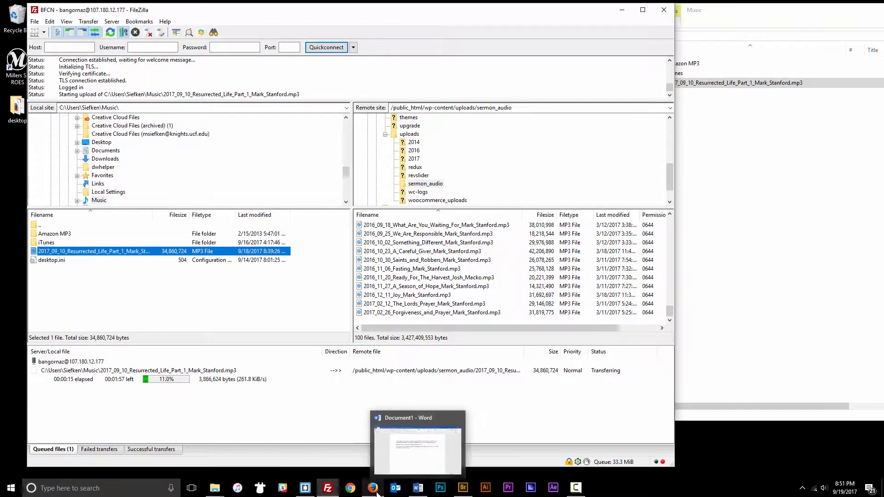
click(375, 492)
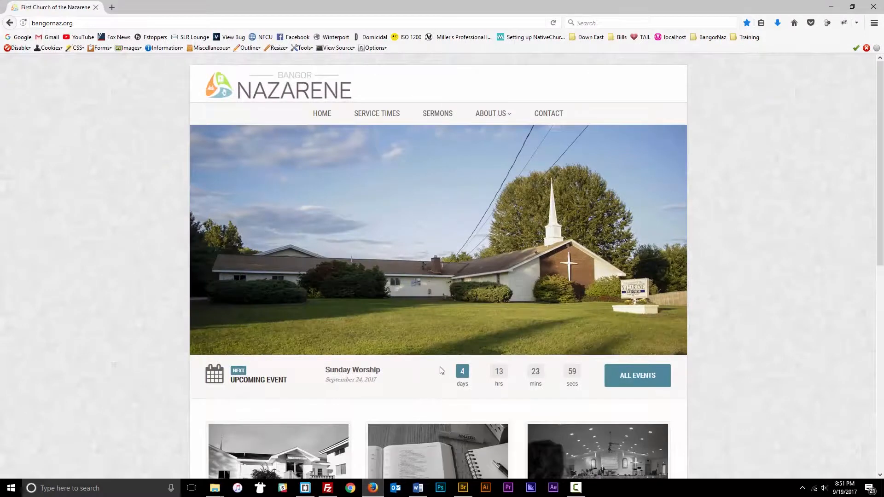
click(74, 23)
double_click(71, 23)
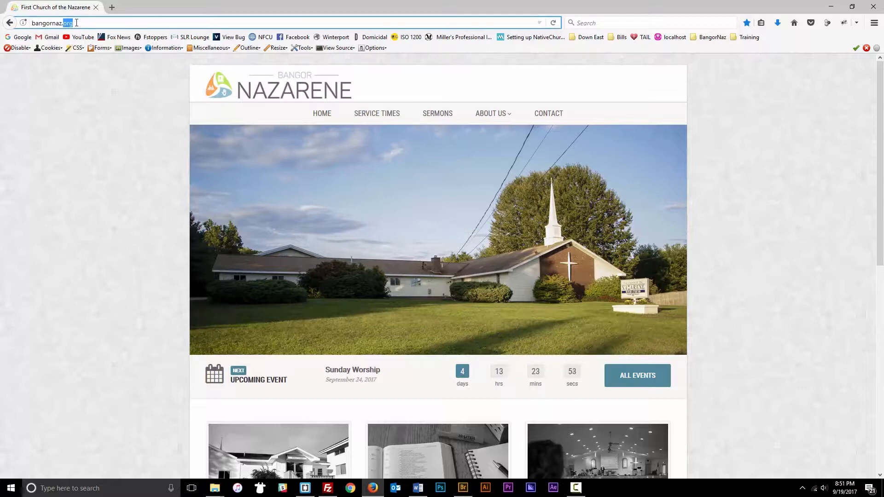
click(77, 22)
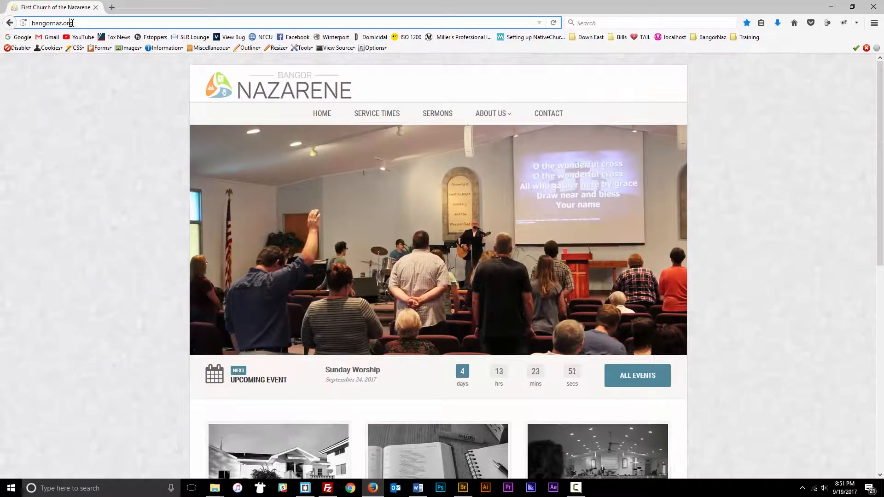
text(/)
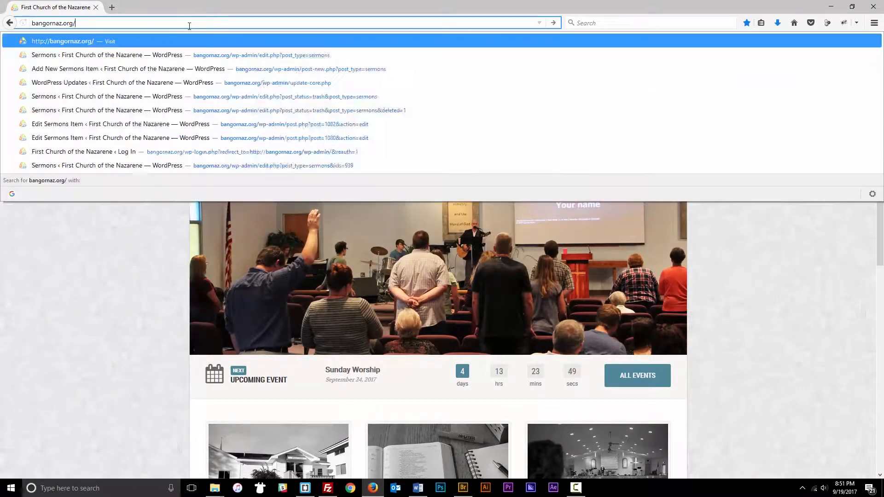
text(wp-admin)
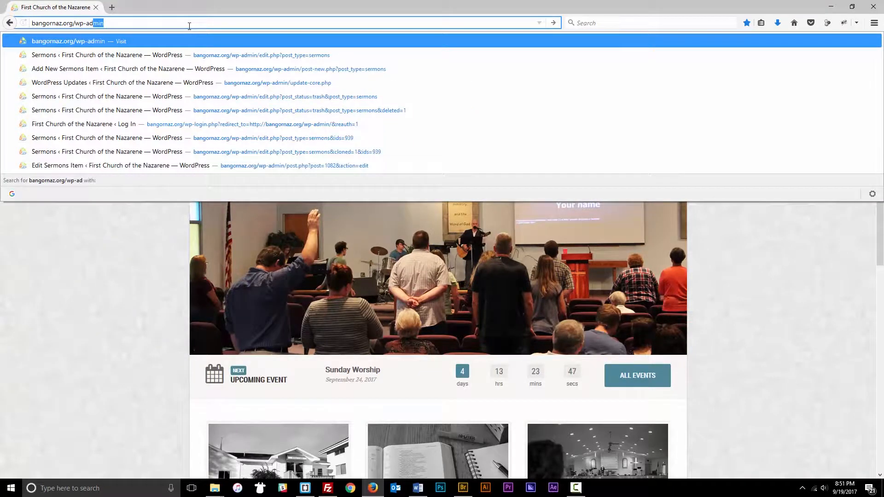
key(Return)
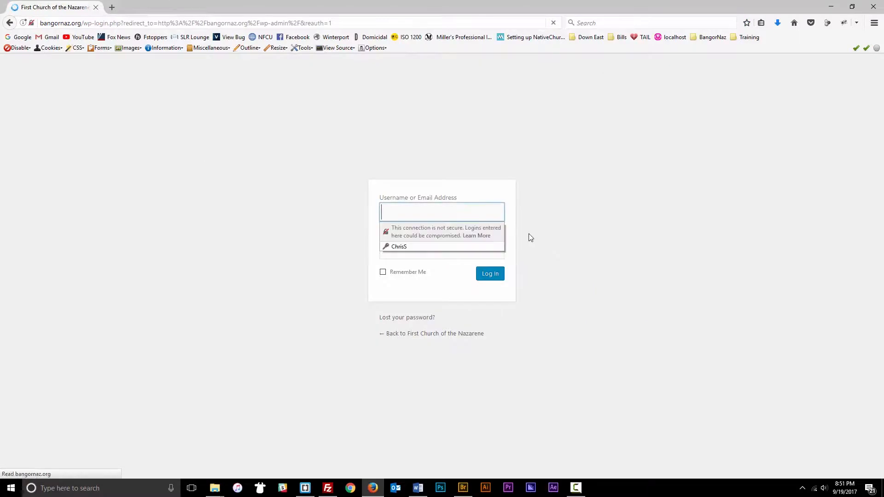
click(399, 247)
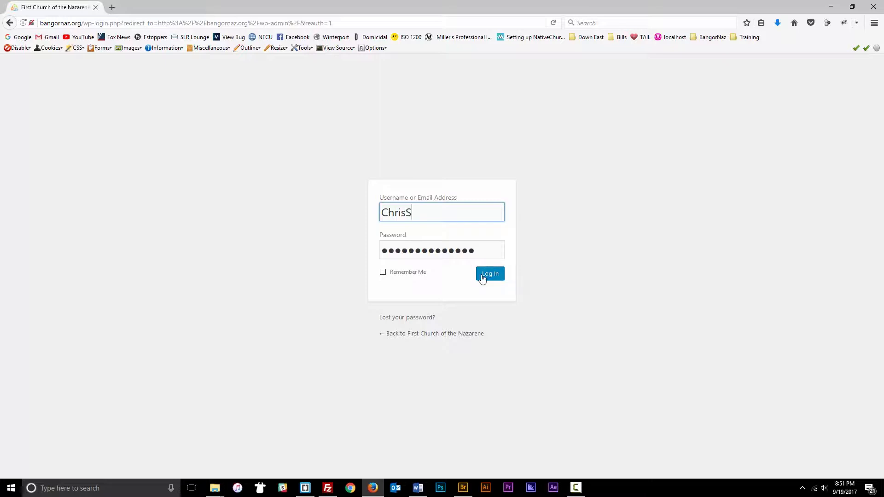
click(489, 275)
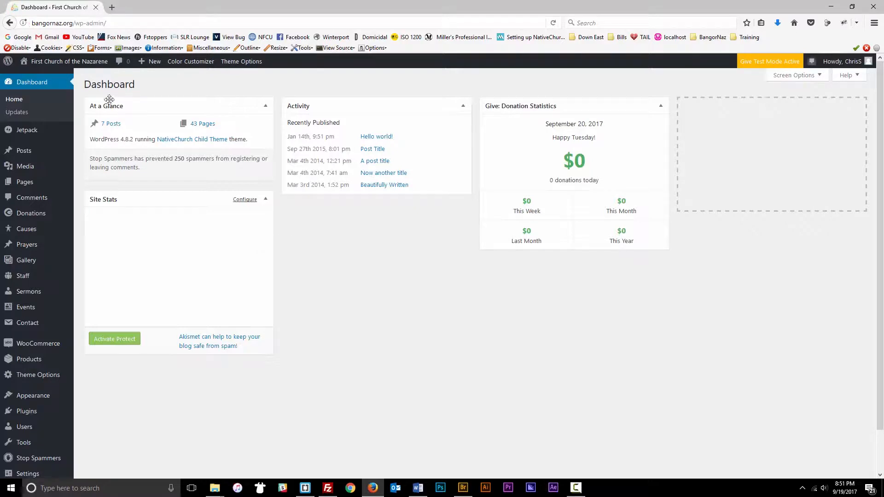
- Open Sermons in the admin sidebar to list the 100 published sermons
click(22, 294)
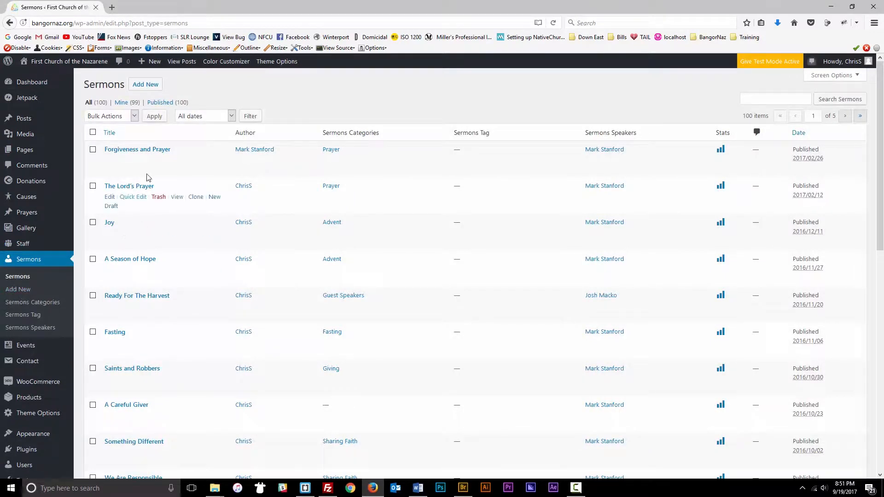
scroll(182, 181, down, 6)
scroll(182, 177, up, 4)
scroll(182, 178, up, 2)
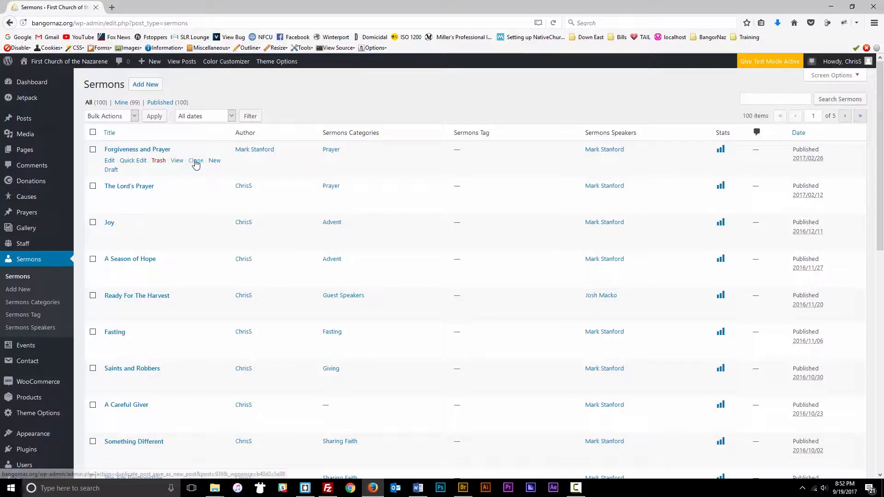
- Clone the Forgiveness and Prayer sermon and open the new draft copy for editing
click(197, 161)
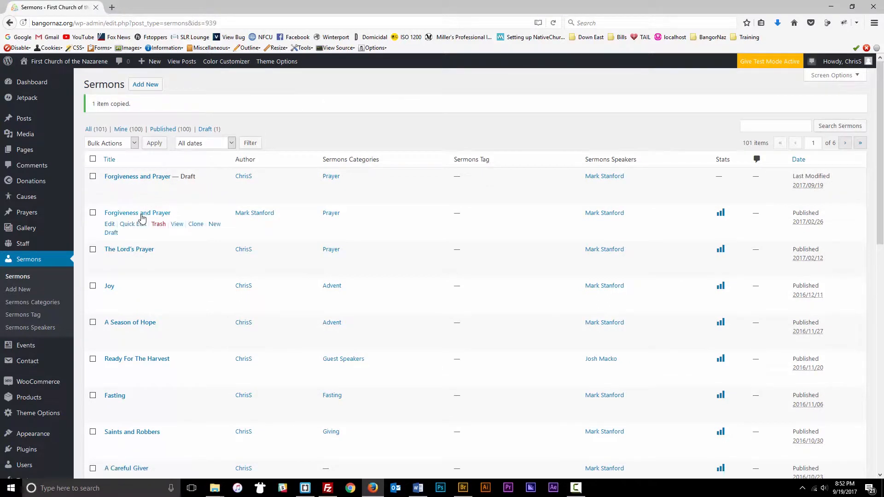
drag(199, 179, 179, 178)
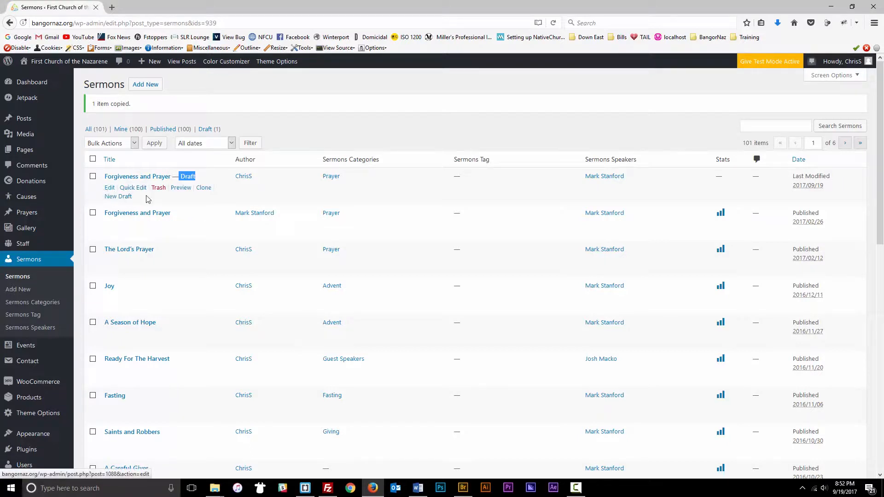
click(110, 188)
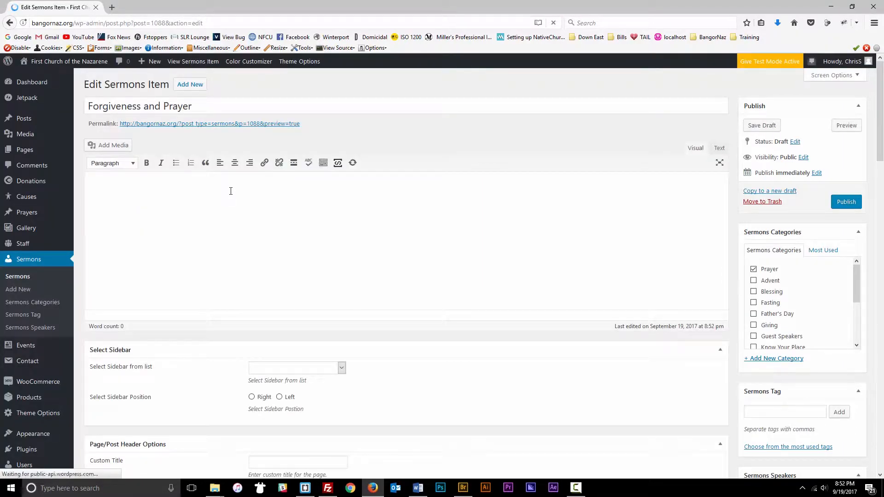
- Replace the draft's title with 'The Resurrection Life - Part 1'
scroll(171, 184, down, 7)
scroll(171, 185, up, 5)
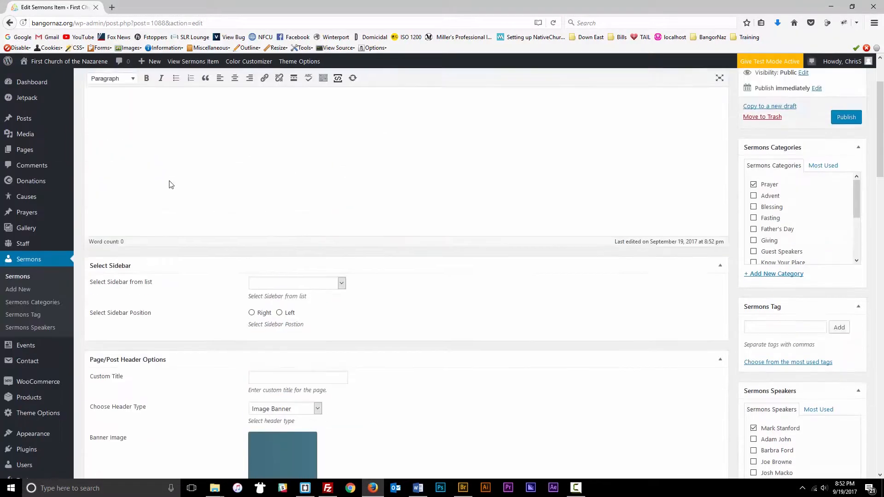
scroll(170, 185, up, 2)
drag(199, 105, 52, 106)
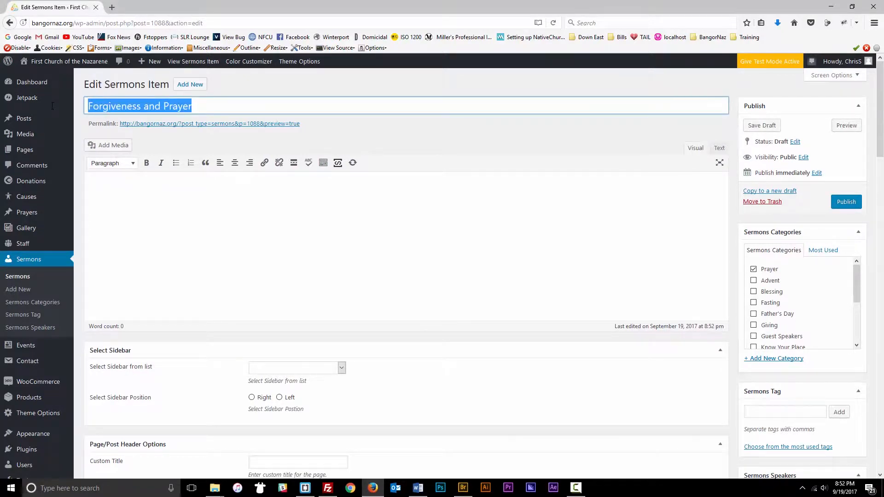
text(The R)
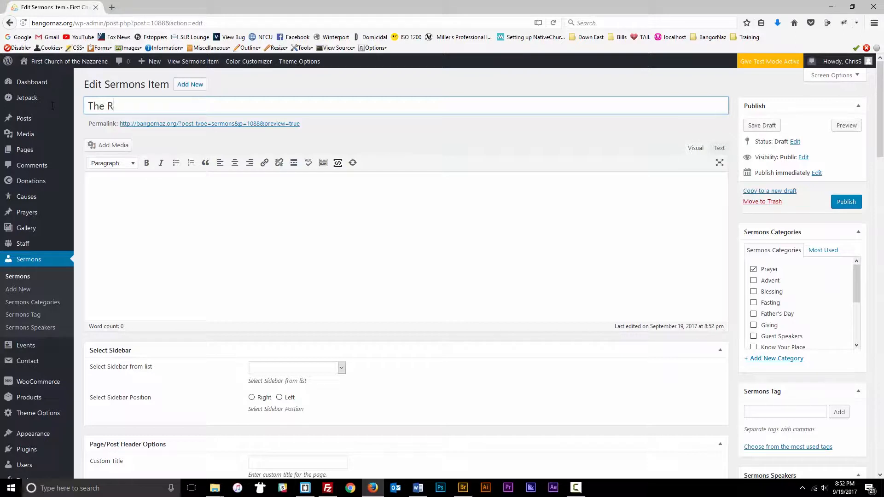
text(esurrection Life - Part)
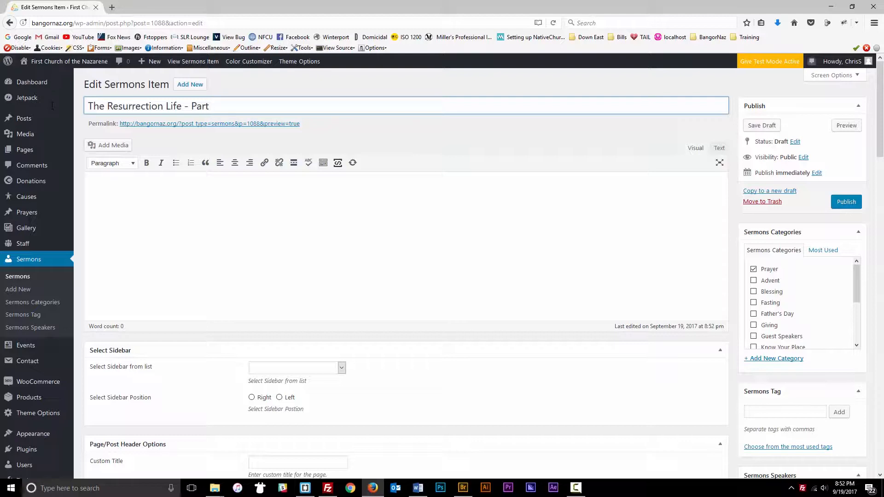
text(1)
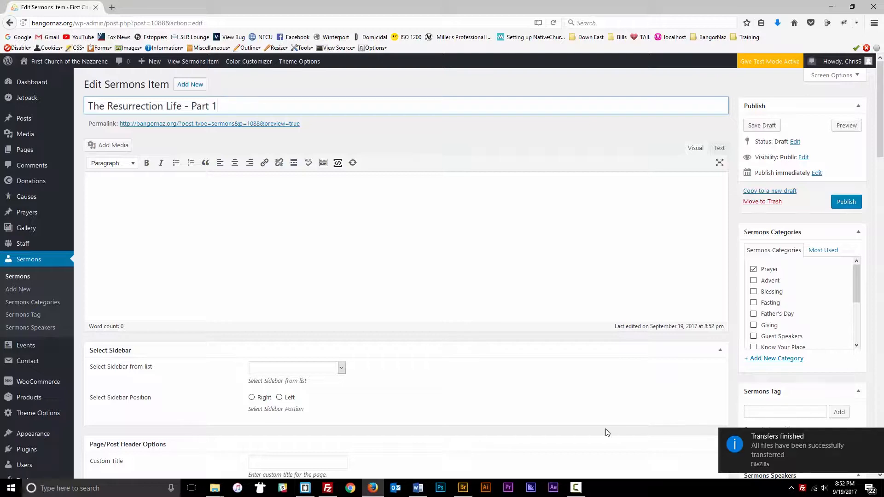
click(328, 488)
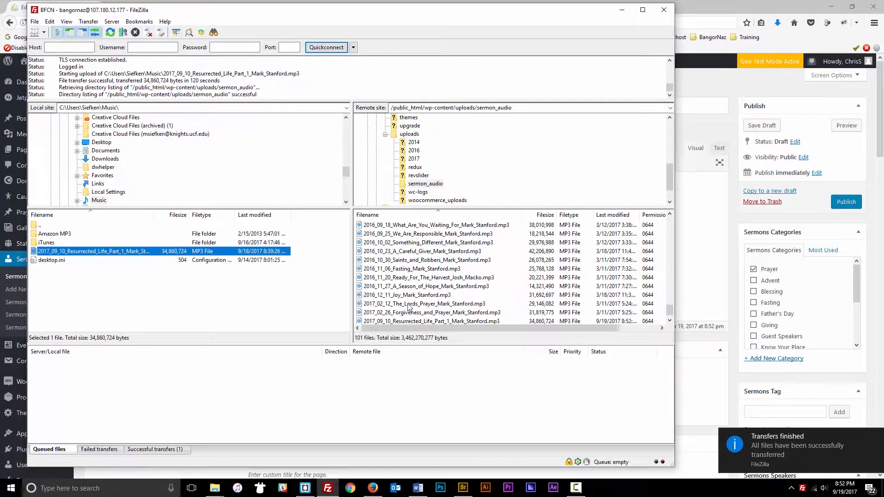
- Sort the remote sermon_audio files by Filename and scroll to the uploaded Resurrected Life Part 1 MP3 at the end
scroll(437, 306, down, 1)
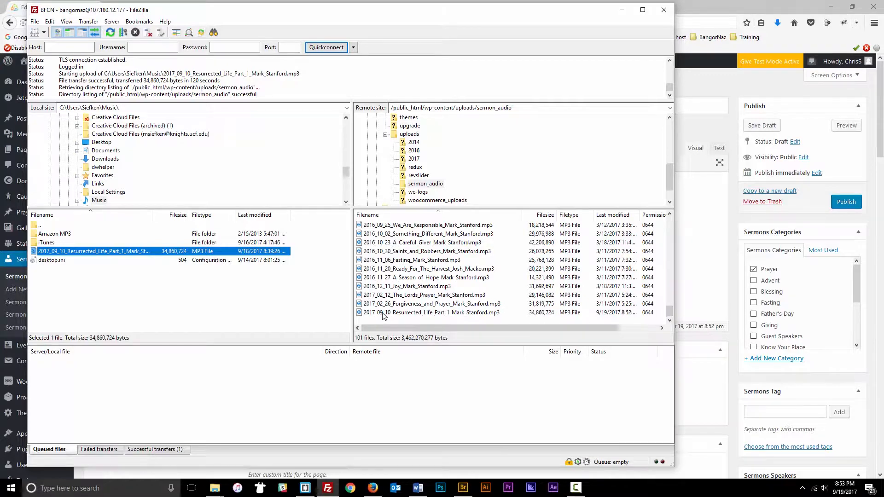
scroll(380, 318, up, 7)
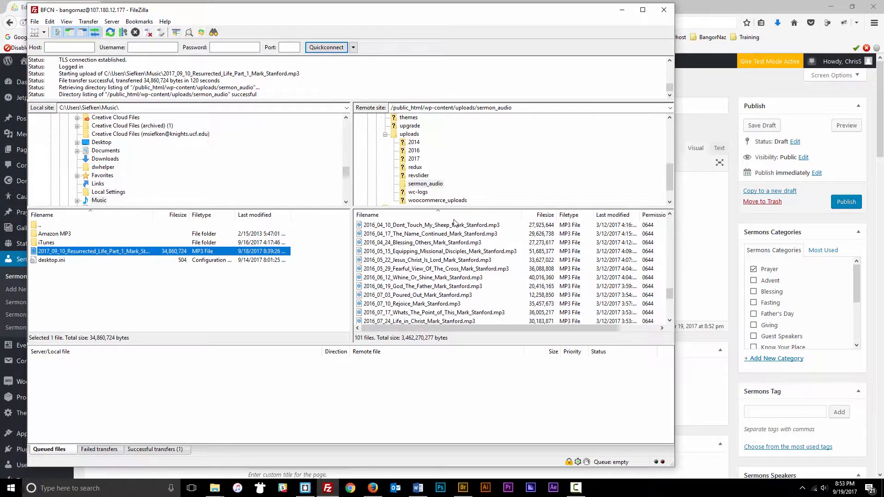
click(435, 215)
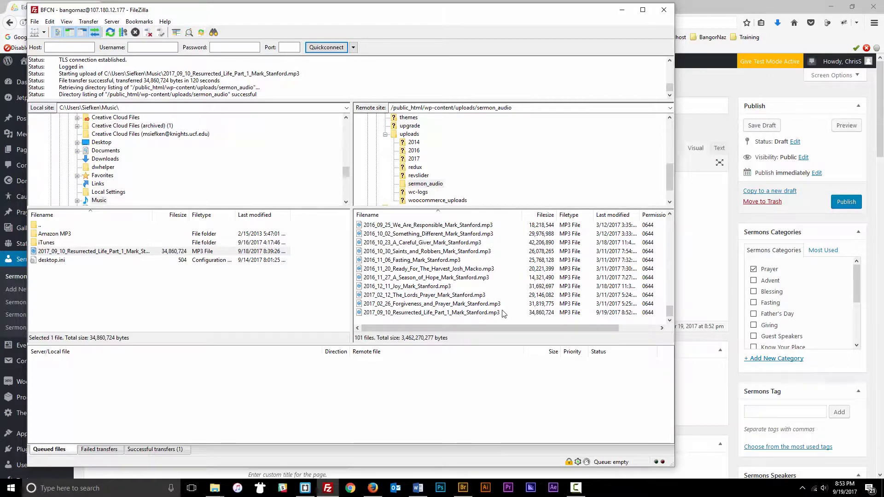
scroll(378, 298, up, 20)
scroll(378, 298, down, 15)
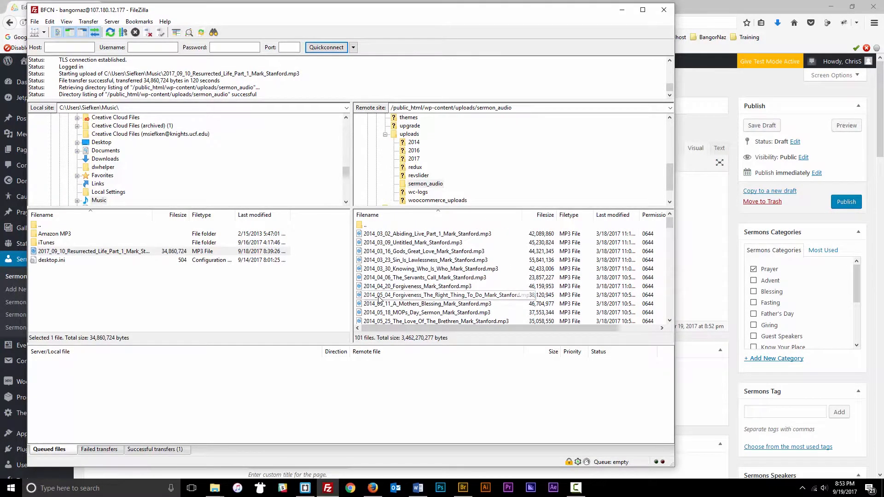
scroll(378, 298, down, 10)
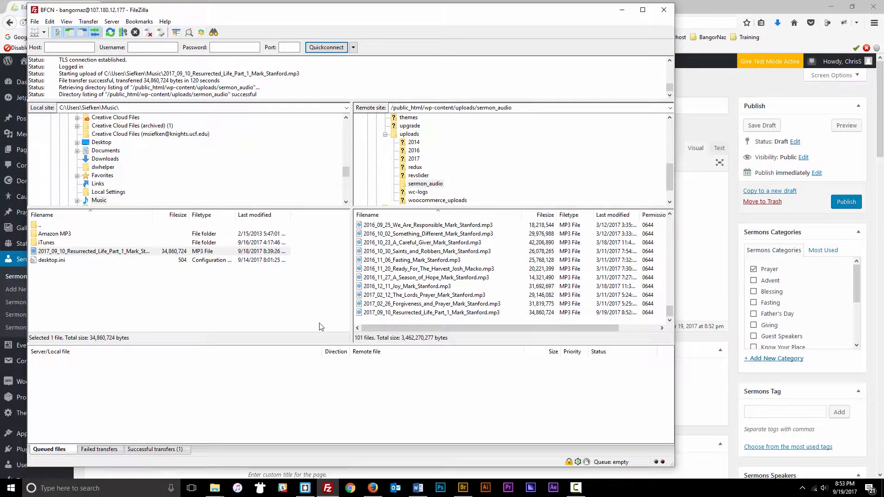
drag(474, 9, 523, 30)
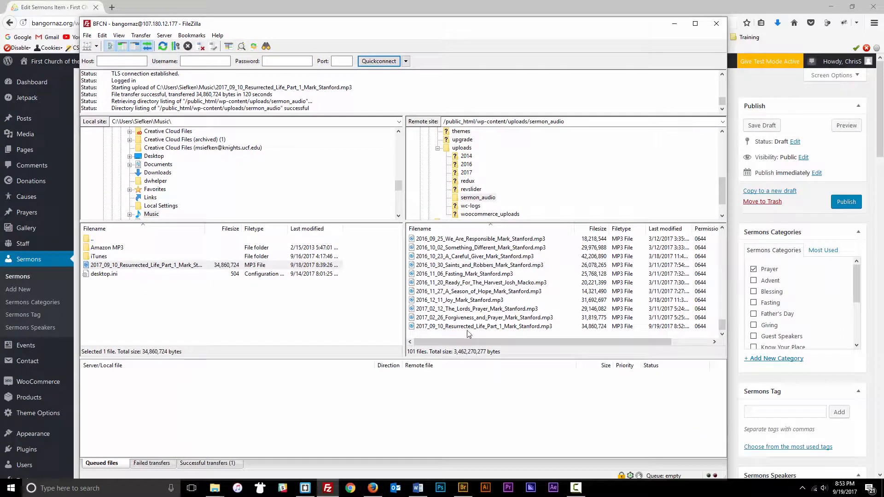
mouse_move(294, 27)
mouse_down()
mouse_move(448, 26)
mouse_move(283, 29)
mouse_up()
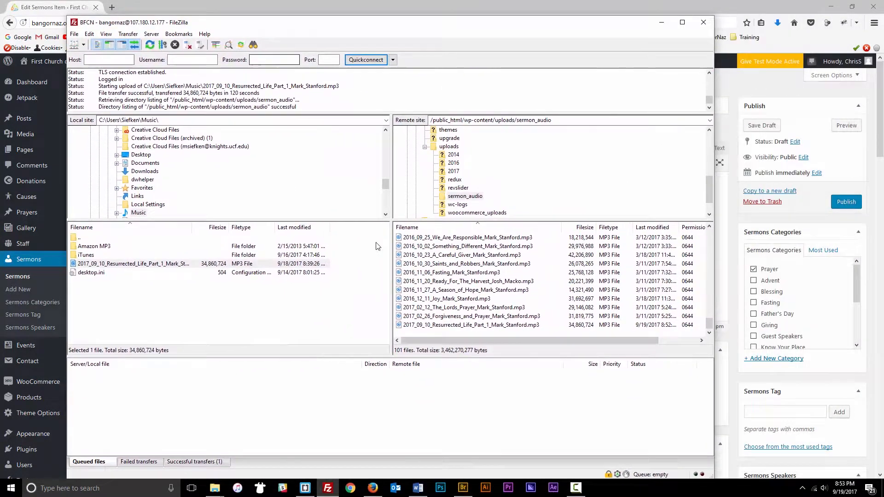
- Rename the uploaded MP3 on the server to 2017_09_10_Resurrection_Life_Part_1_Mark_Stanford.mp3
click(449, 326)
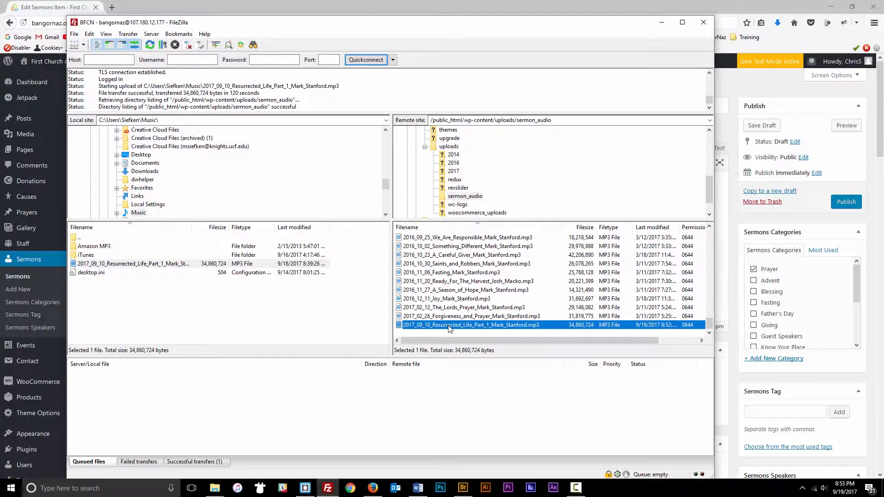
click(449, 327)
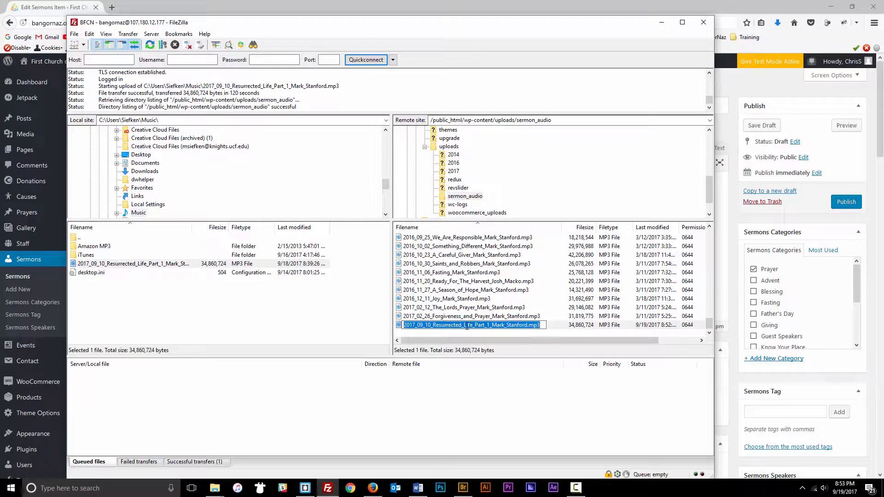
click(464, 325)
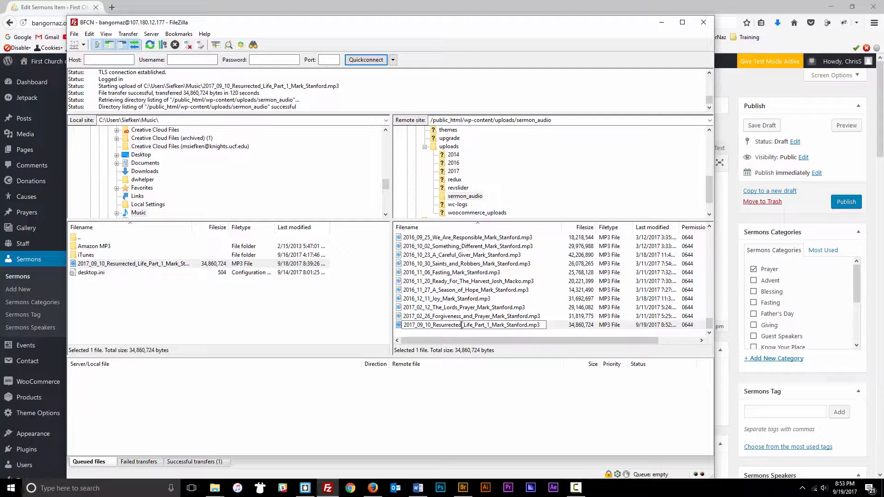
key(BackSpace)
key(BackSpace)
text(ion)
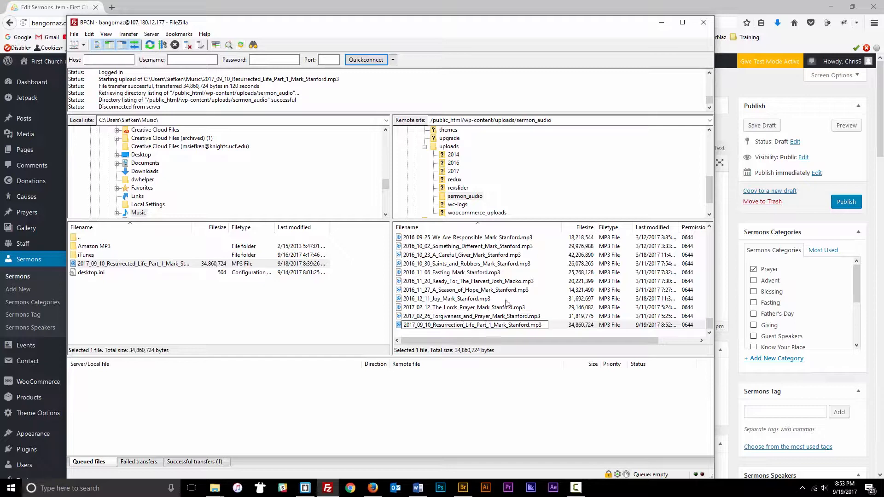
click(550, 299)
click(444, 326)
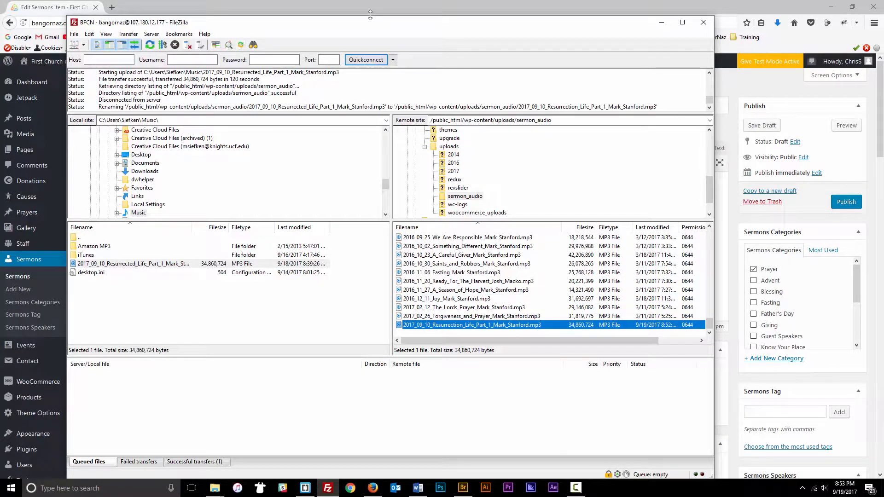
drag(381, 29, 348, 21)
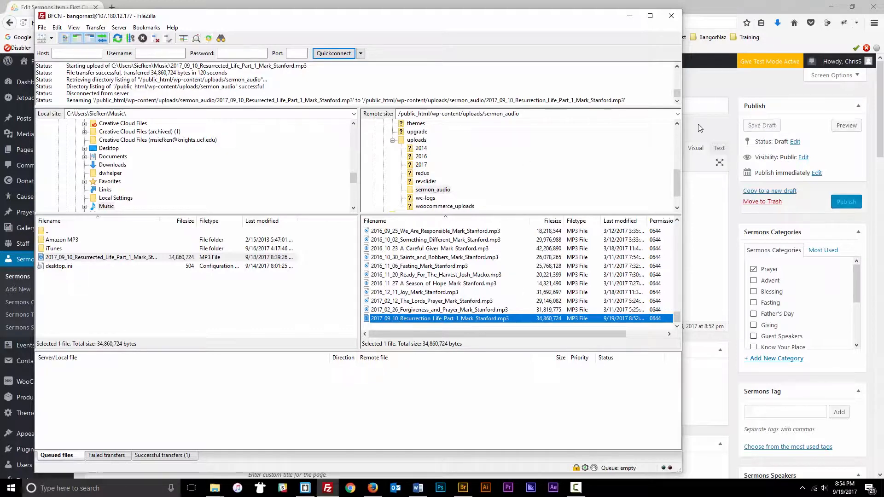
- Minimize FileZilla and return to the 'The Resurrection Life – Part 1' sermon editor
click(629, 15)
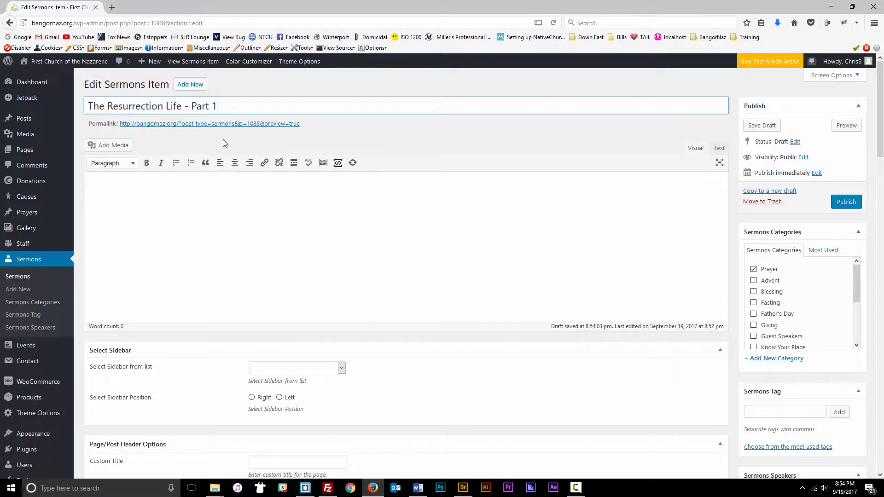
triple_click(209, 105)
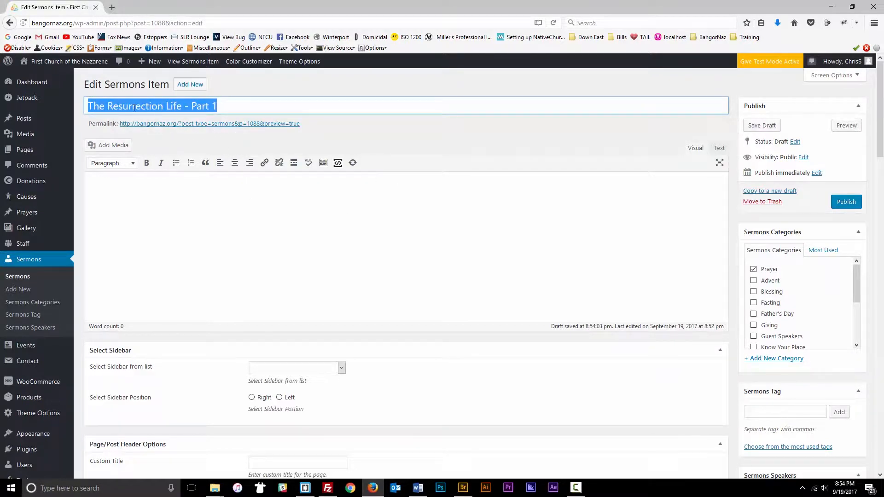
scroll(231, 172, down, 5)
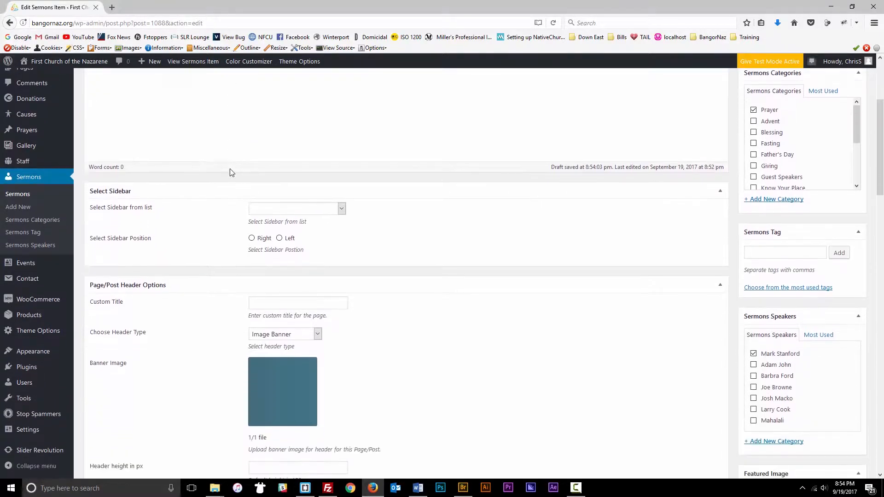
scroll(187, 169, down, 5)
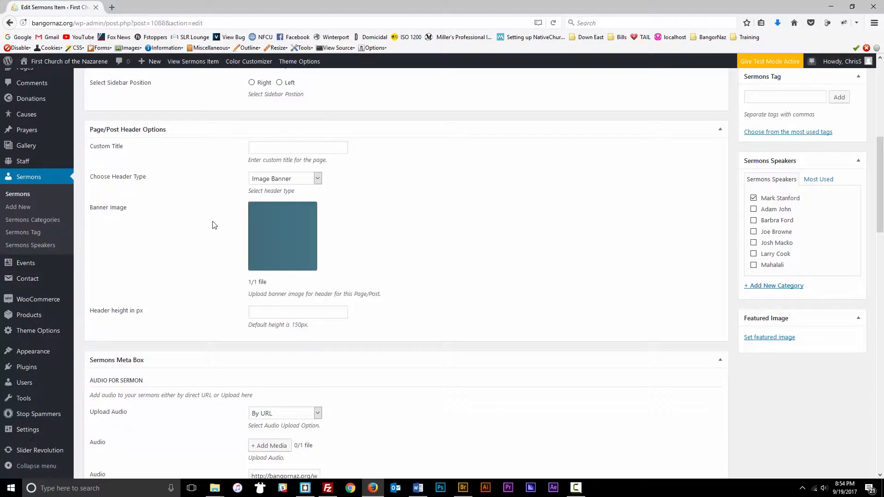
scroll(198, 208, up, 10)
- Open the sermon's permalink in a new tab to preview its 33:08 audio player
right_click(196, 125)
click(228, 131)
click(134, 8)
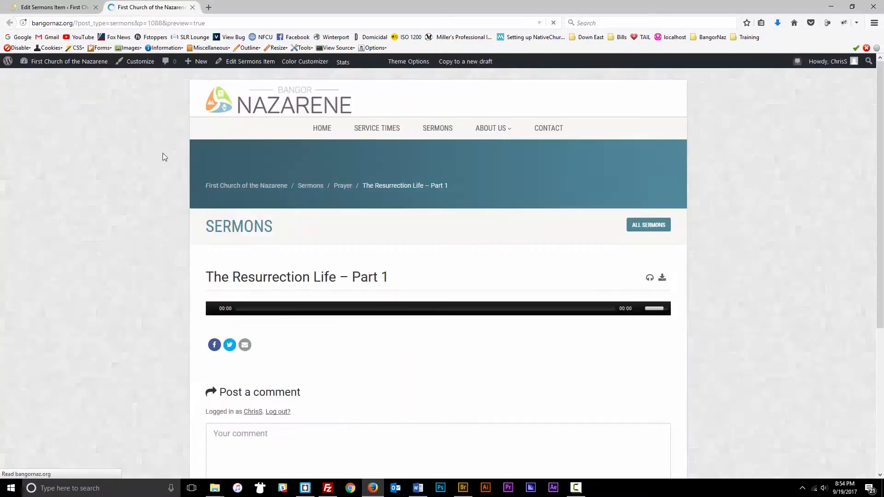
key(ctrl+Tab)
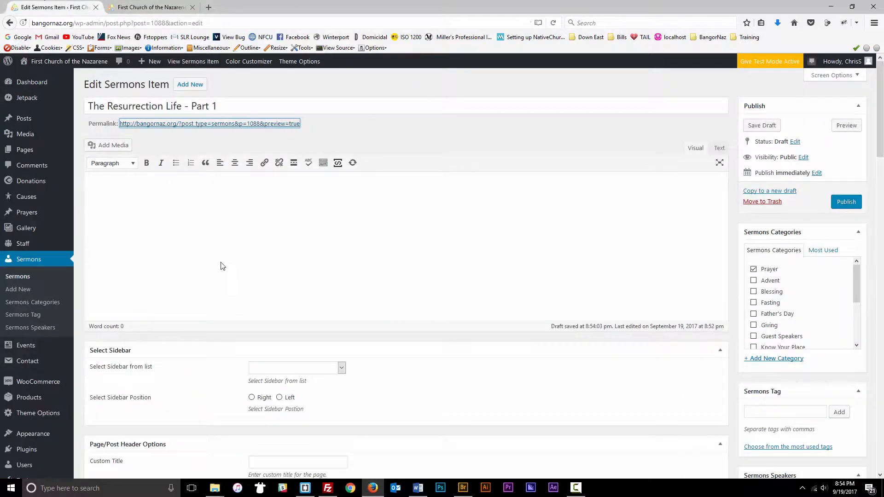
scroll(216, 255, down, 8)
scroll(294, 188, up, 1)
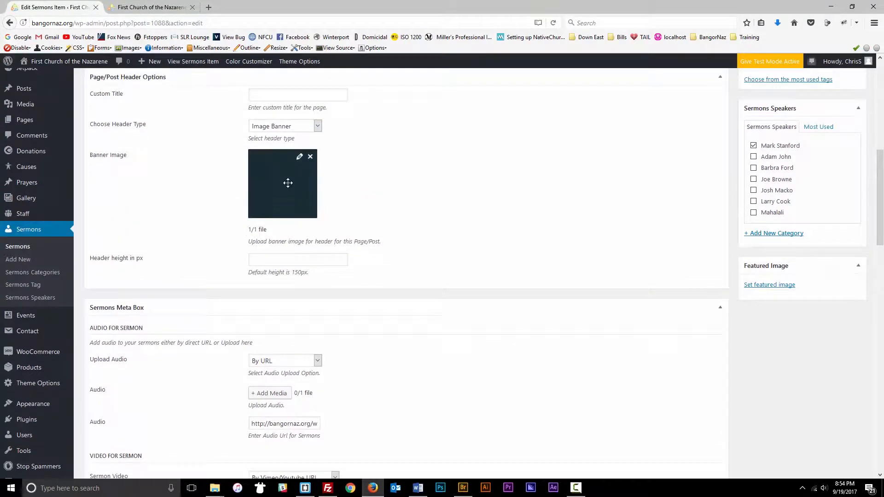
key(ctrl+Tab)
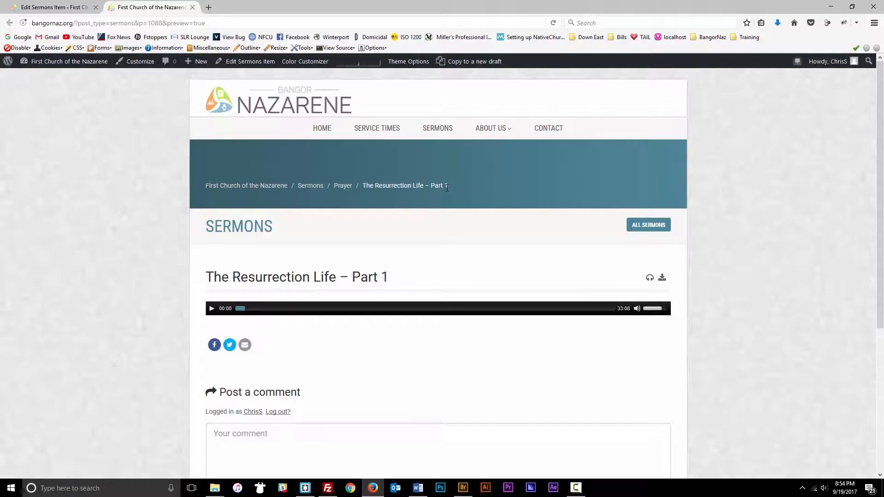
- Confirm the Upload Audio source stays By URL in the editor, then bring FileZilla forward
drag(448, 186, 219, 189)
click(209, 172)
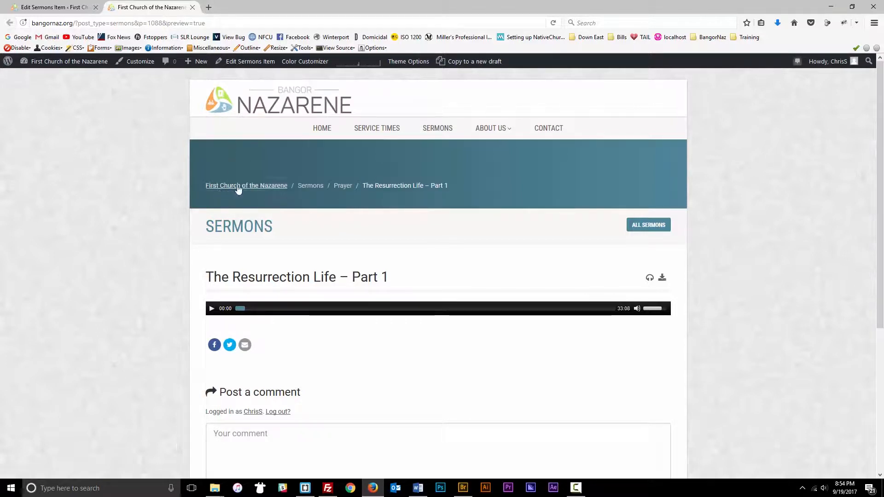
click(50, 11)
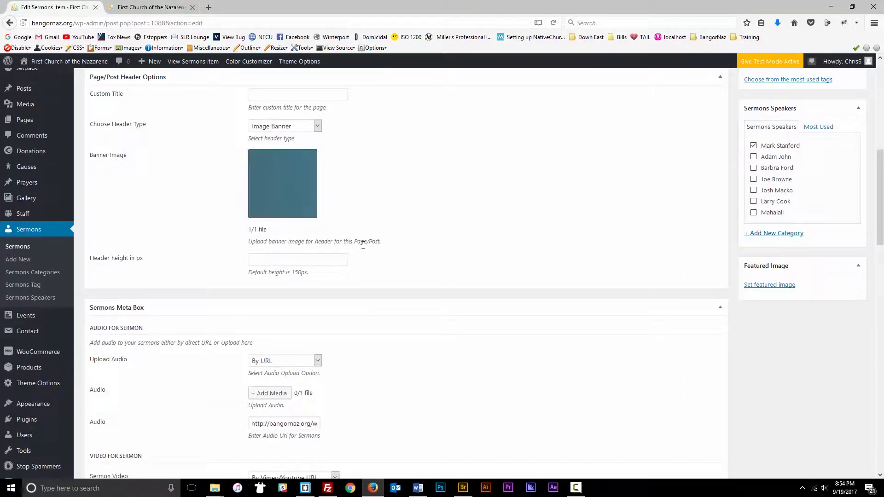
scroll(225, 261, down, 5)
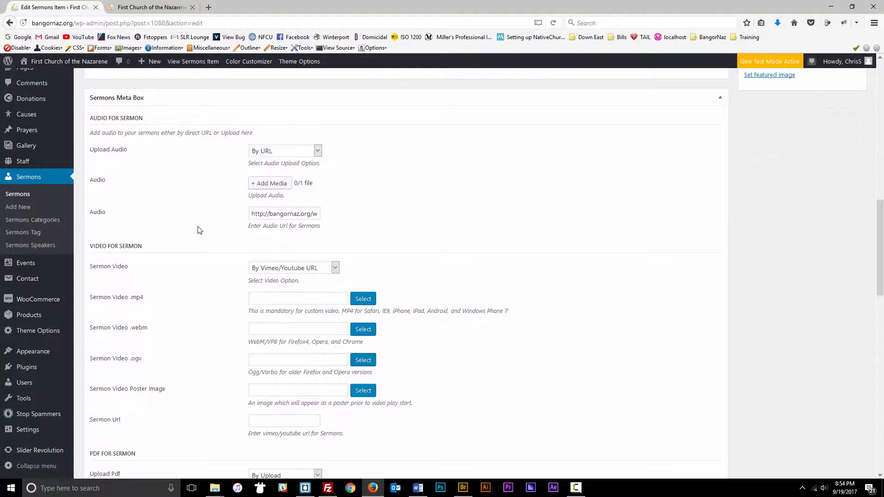
click(252, 152)
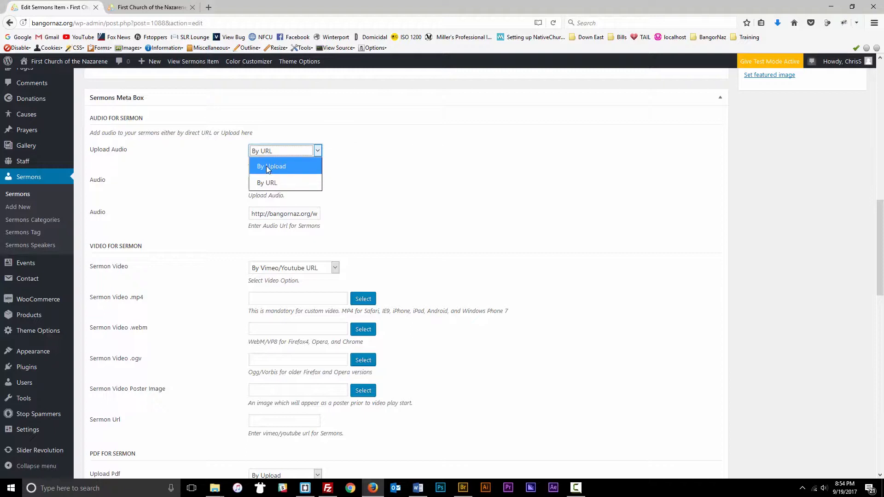
click(350, 172)
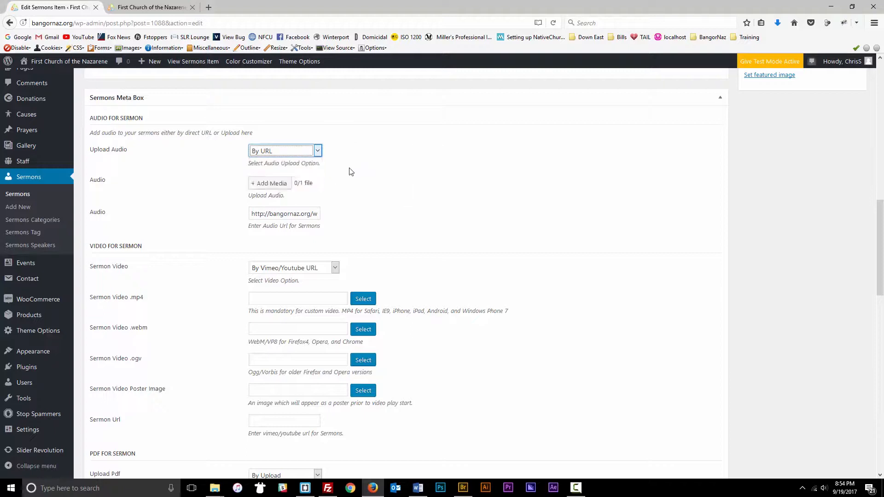
click(327, 487)
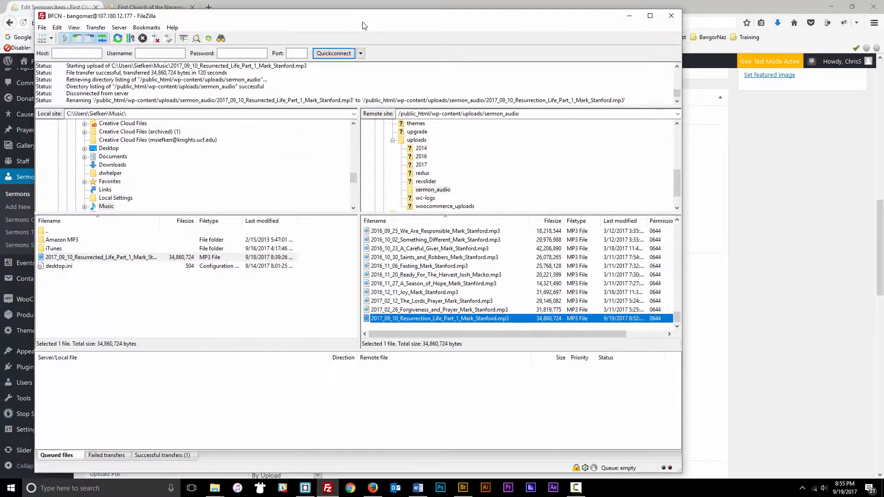
- Go up from sermon_audio to /public_html/wp-content/uploads, then switch back to Firefox
drag(370, 28, 401, 25)
scroll(460, 260, up, 6)
scroll(460, 260, up, 6)
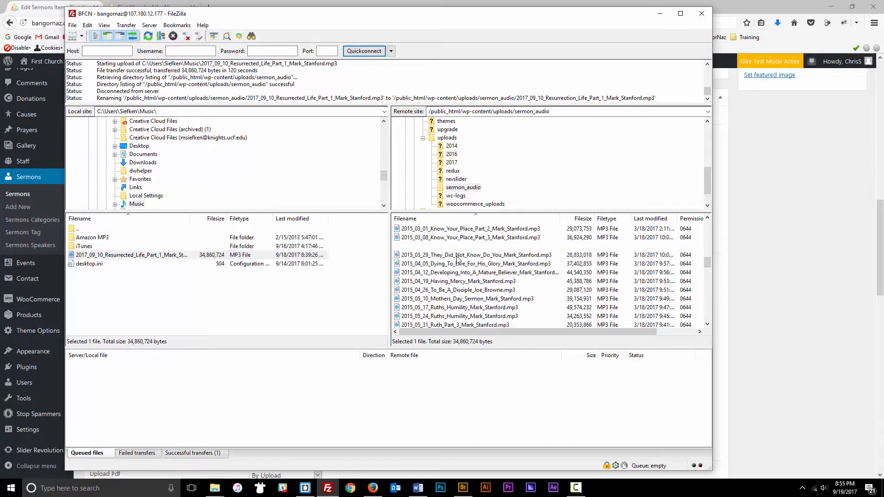
double_click(397, 229)
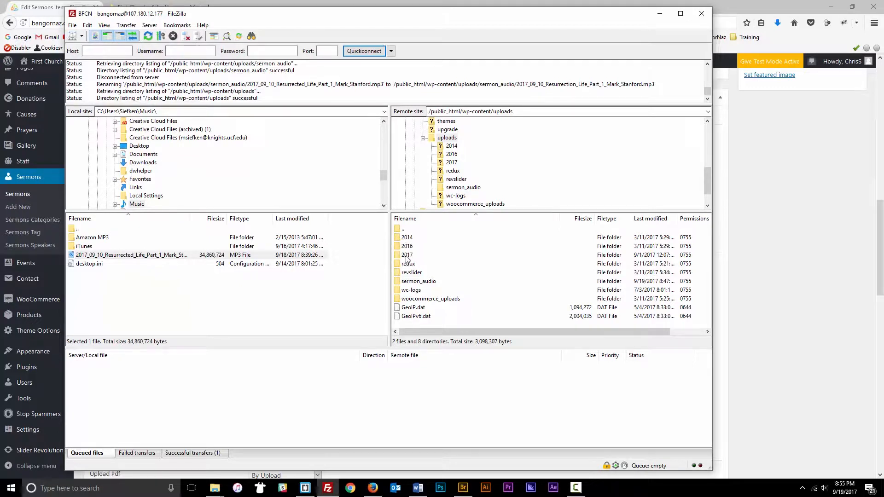
key(alt+Tab)
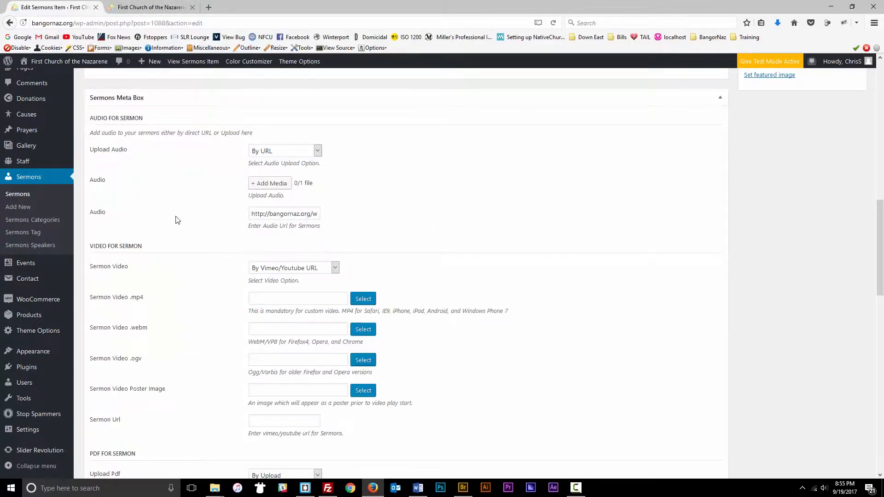
- Reopen the Upload Audio dropdown, leave it on By URL, and return to FileZilla
click(273, 156)
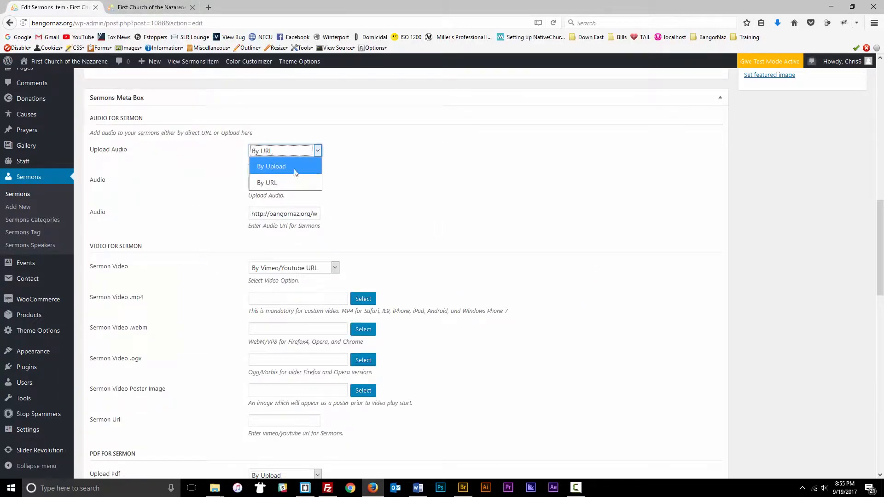
click(330, 156)
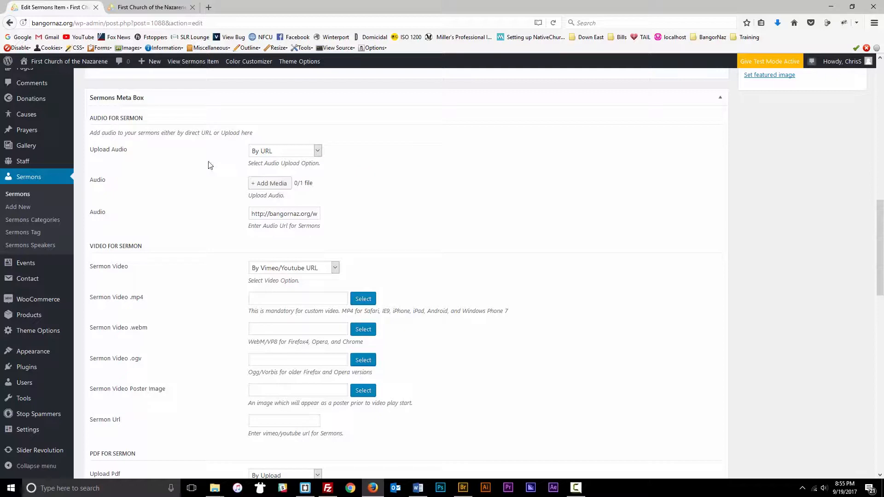
scroll(39, 161, up, 3)
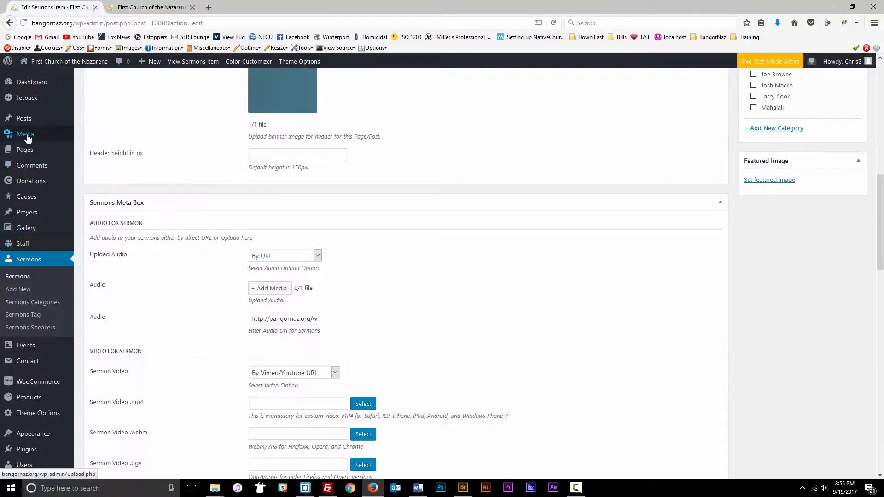
mouse_move(31, 138)
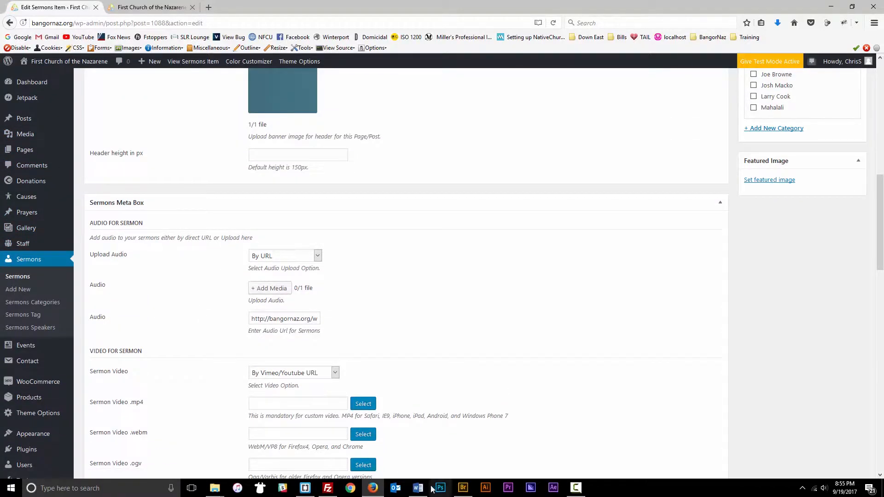
click(328, 488)
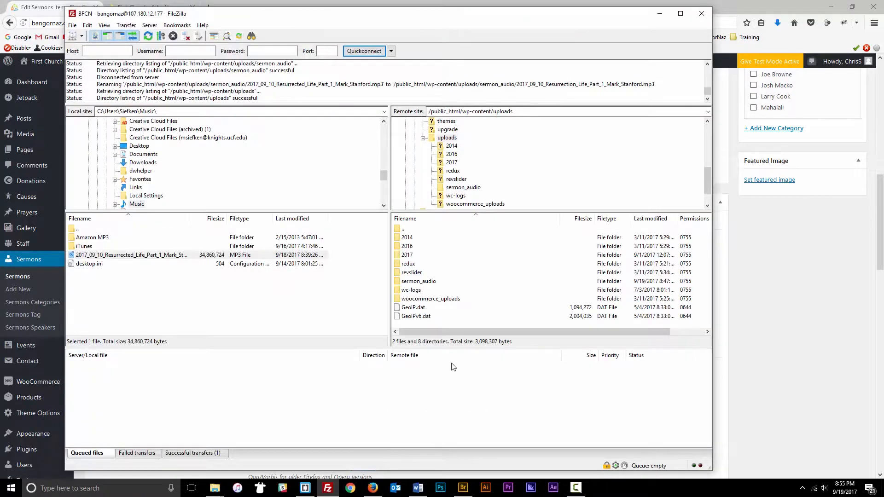
- Browse the server's 2017/03 uploads, then open sermon_audio to find 2017_09_10_Resurrection_Life_Part_1_Mark_Stanford.mp3
double_click(407, 256)
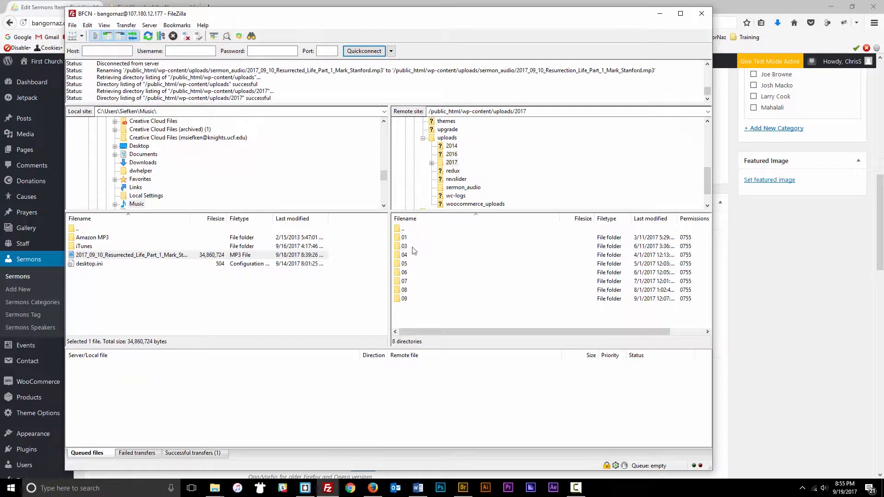
double_click(407, 247)
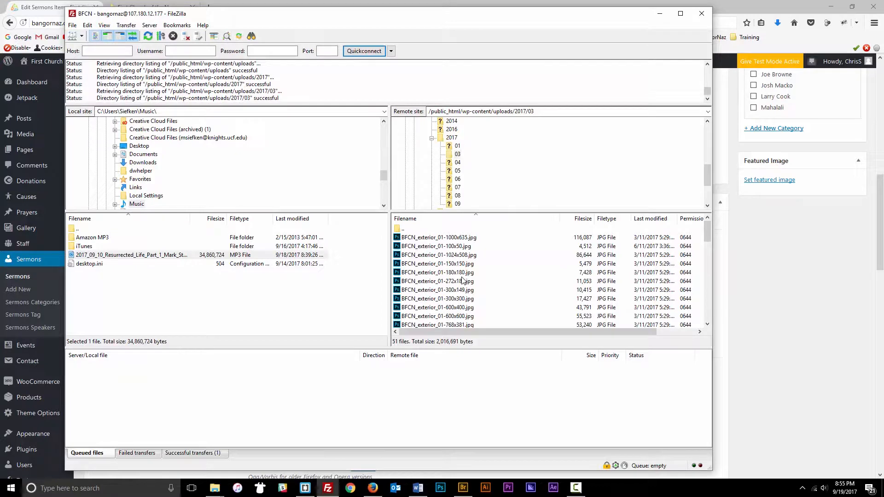
scroll(460, 280, down, 14)
scroll(458, 282, up, 14)
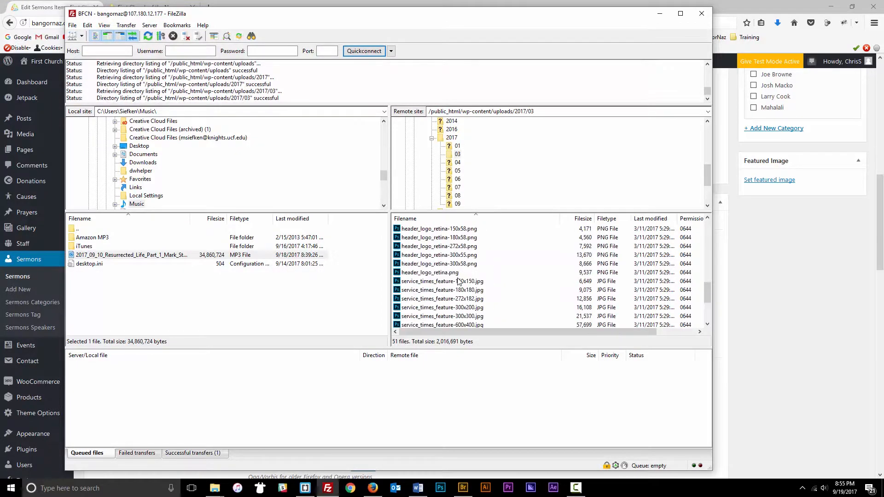
double_click(404, 229)
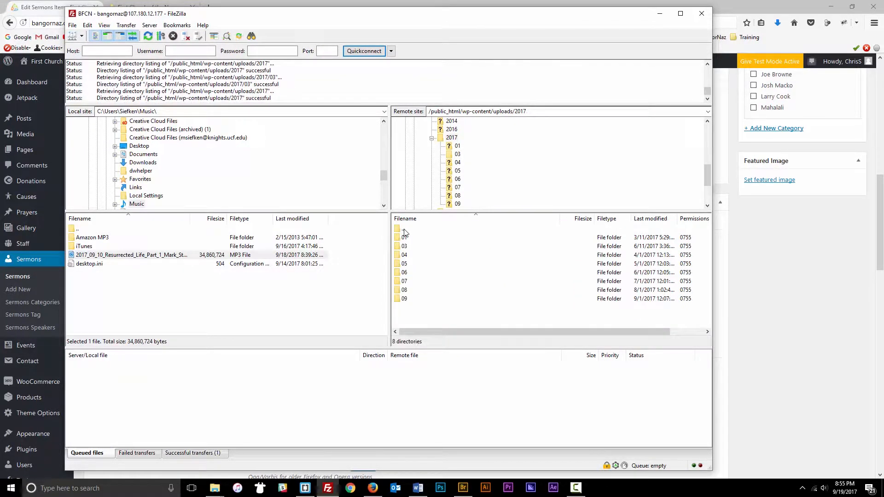
double_click(403, 229)
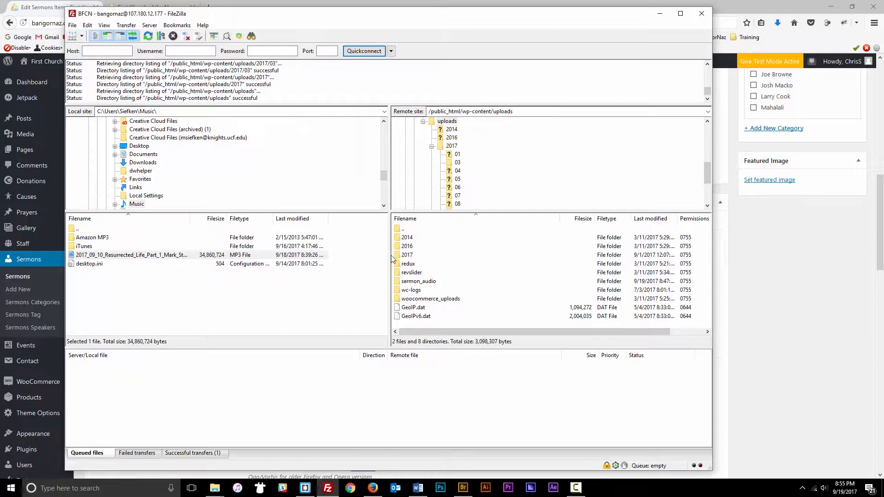
double_click(406, 282)
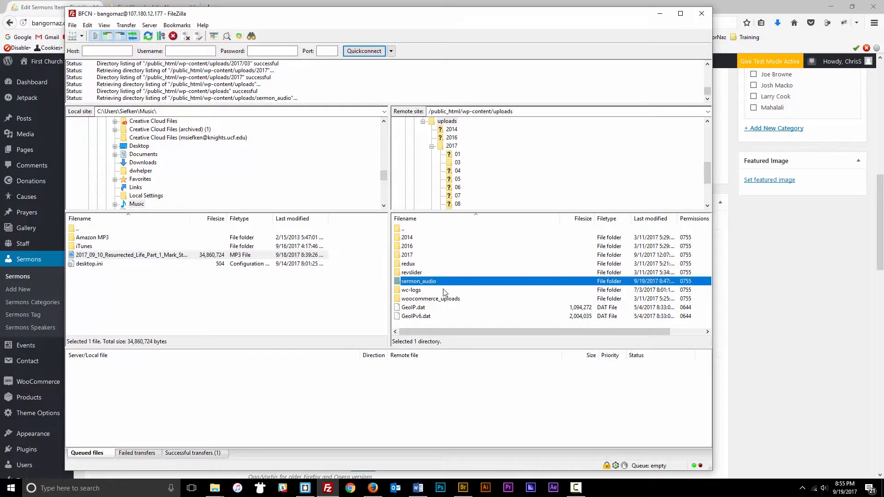
scroll(455, 284, down, 20)
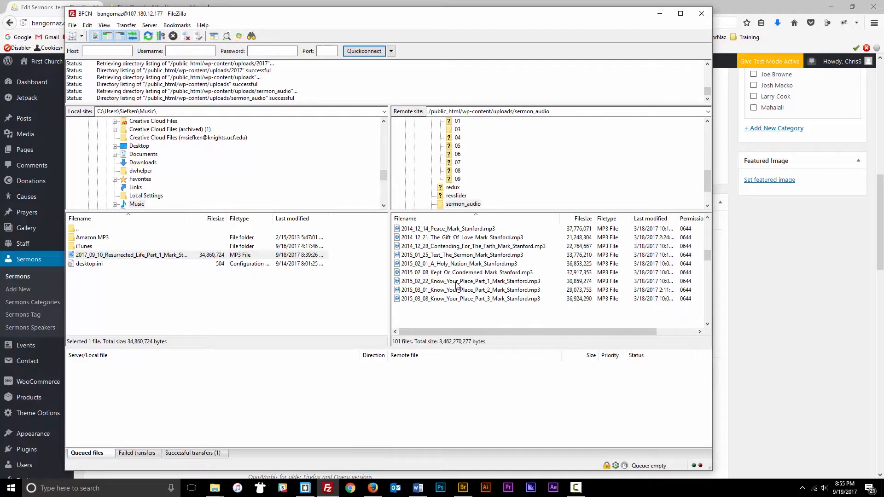
scroll(456, 284, down, 10)
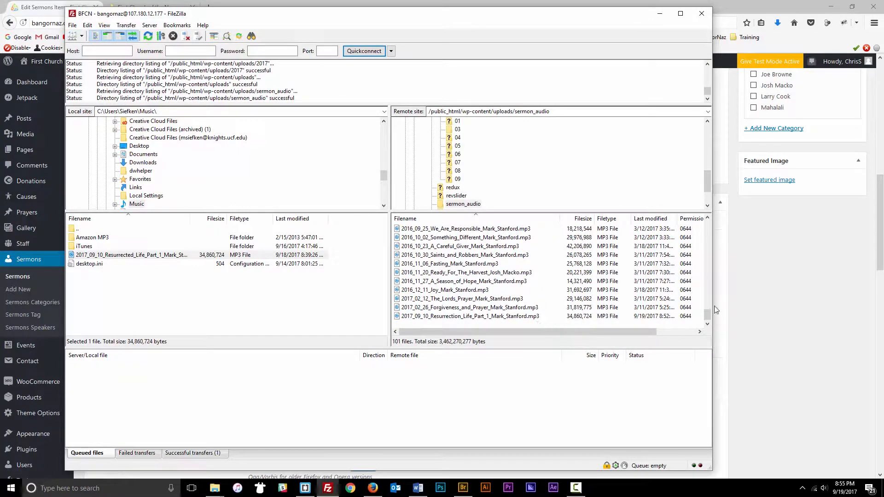
- Back in the sermon editor, keep Upload Audio on By URL and select the Audio URL text
click(766, 280)
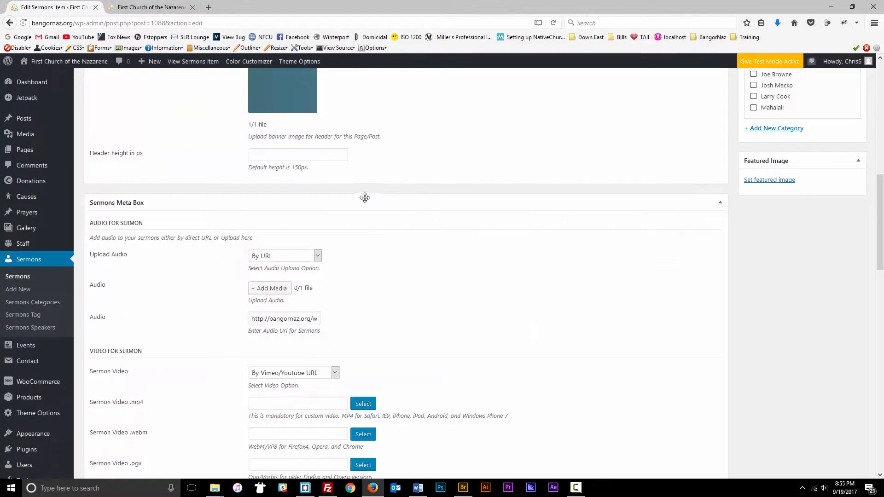
scroll(361, 198, down, 2)
click(284, 155)
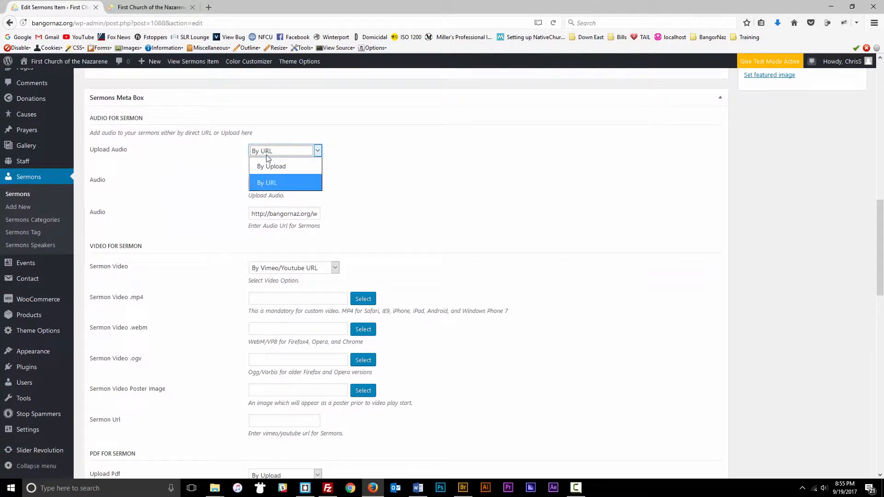
click(361, 175)
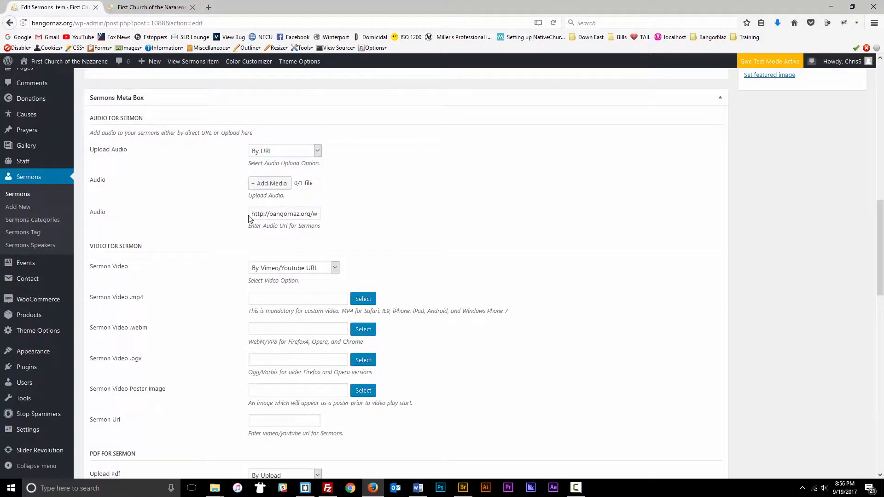
drag(251, 215, 400, 215)
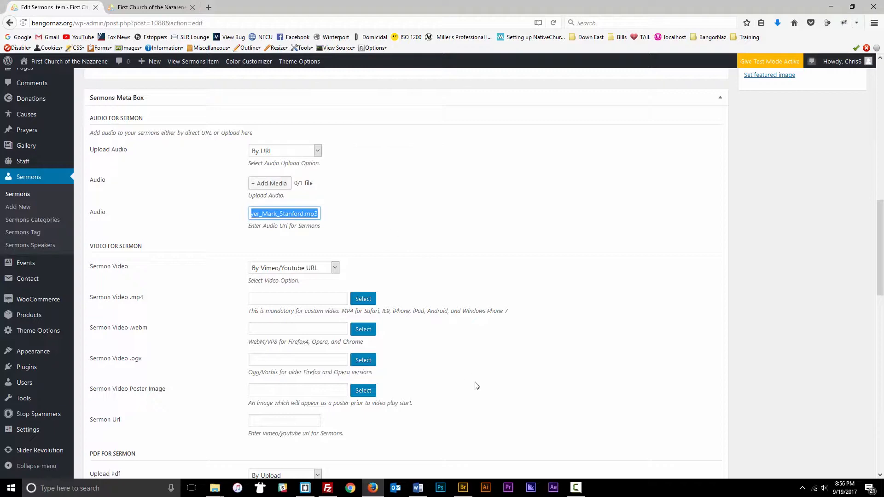
- Paste the current sermon audio URL into the Brackets scratch file
click(305, 488)
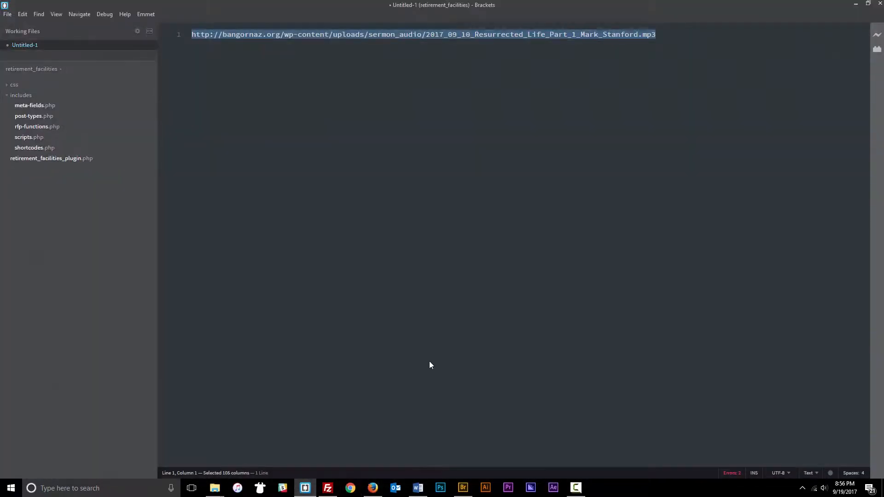
drag(658, 35, 184, 37)
text(http://bangornaz.org/wp-content/uploads/sermon_audio/2017_02_26_Forgiveness_and_Prayer_Mark_Stanford.mp3)
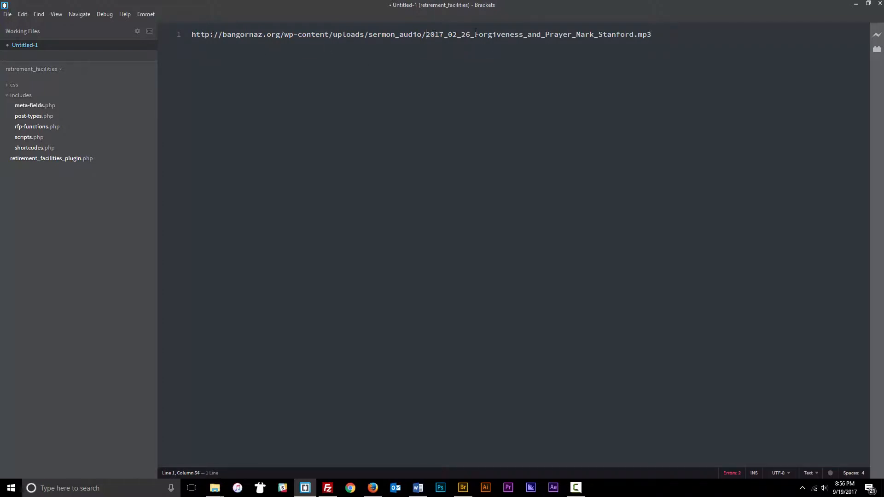
drag(666, 28, 424, 34)
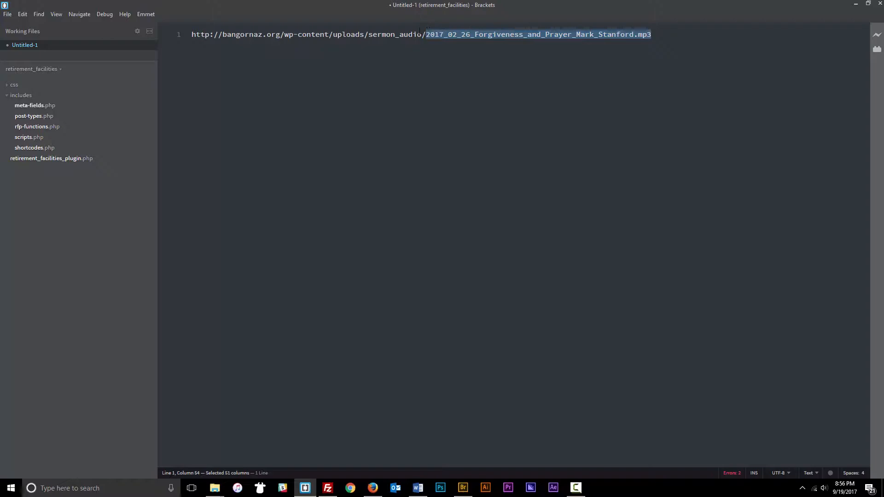
- Copy the name 2017_09_10_Resurrection_Life_Part_1_Mark_Stanford.mp3 from FileZilla's rename box
click(327, 487)
click(451, 316)
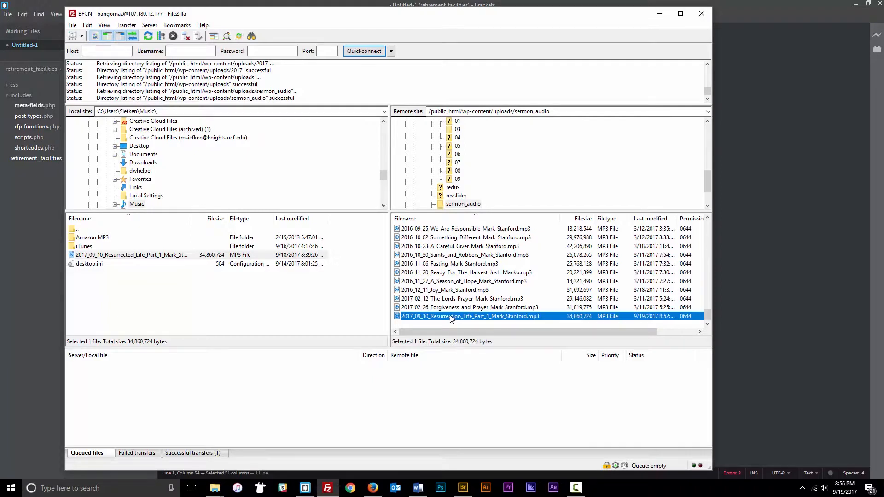
click(451, 317)
key(ctrl+c)
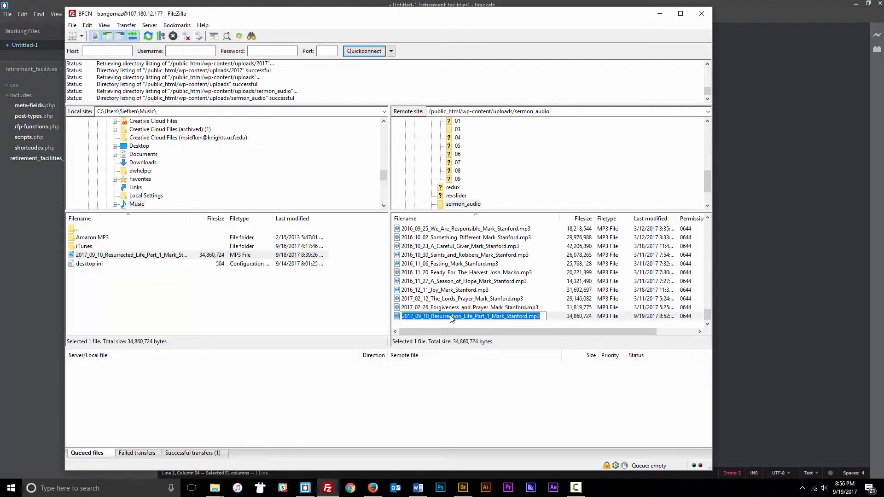
key(Return)
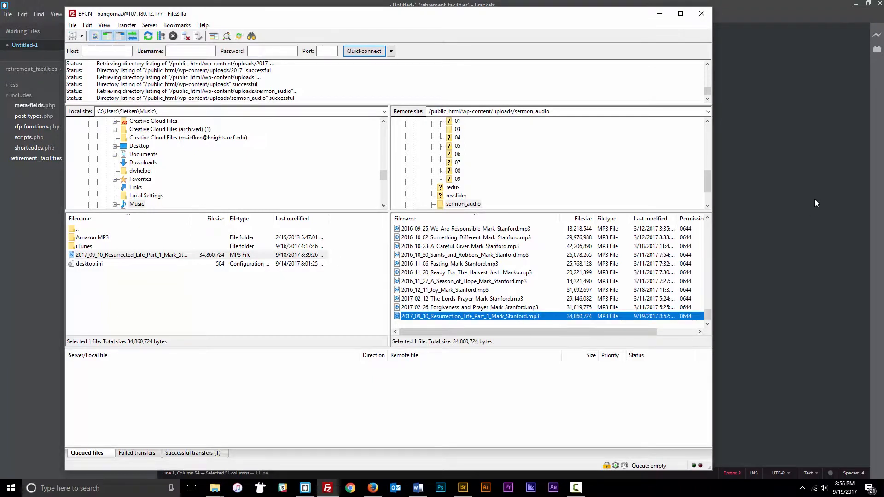
- Swap the new file name into the URL and copy the complete audio URL
click(813, 200)
drag(652, 34, 429, 38)
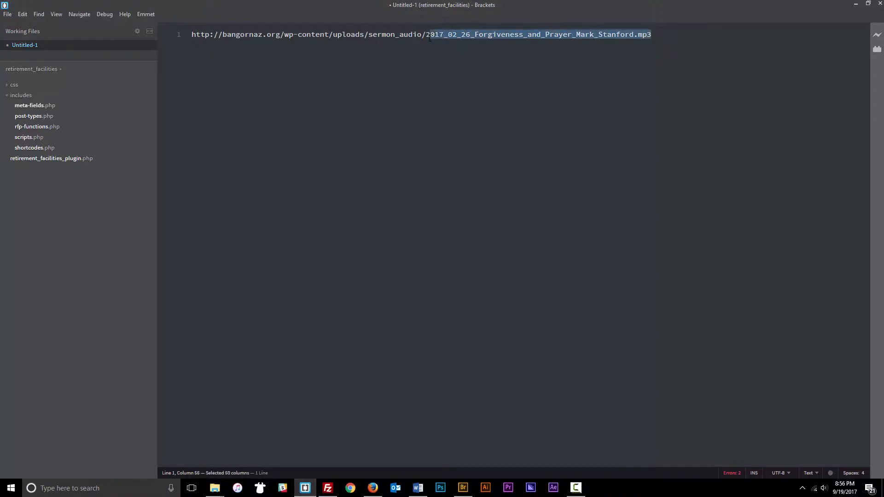
key(ctrl+v)
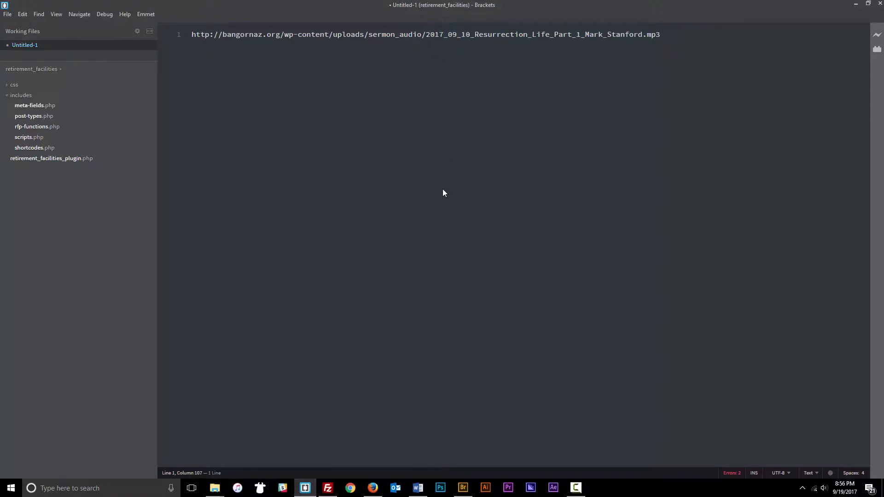
drag(651, 34, 188, 37)
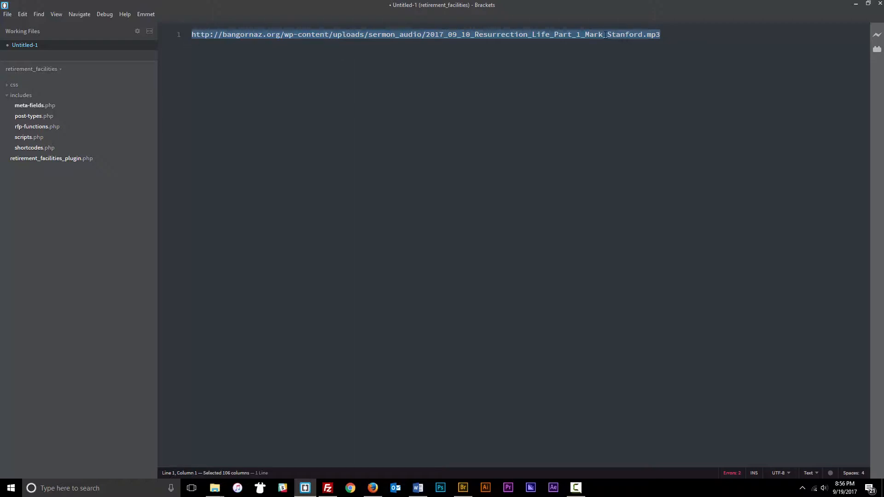
click(664, 35)
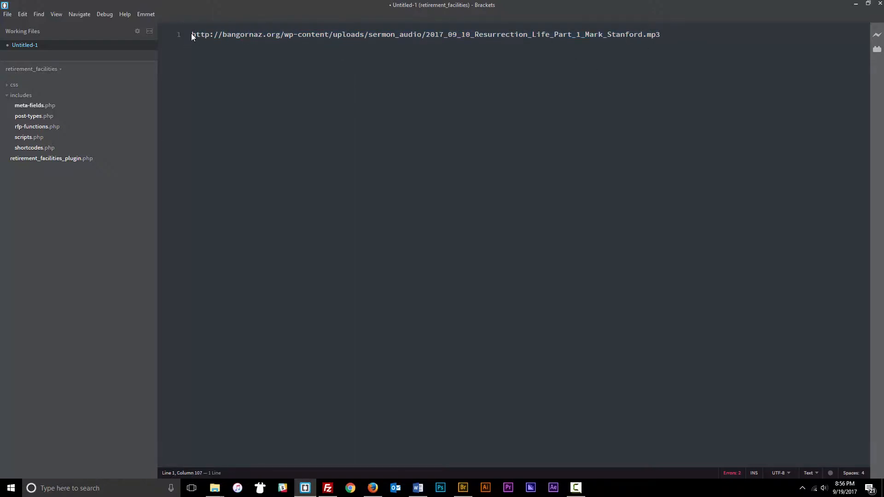
drag(661, 34, 150, 30)
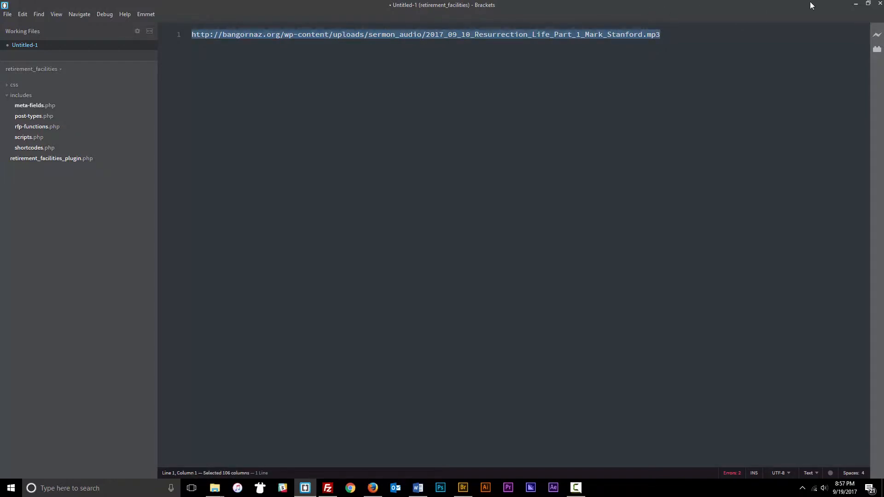
click(855, 4)
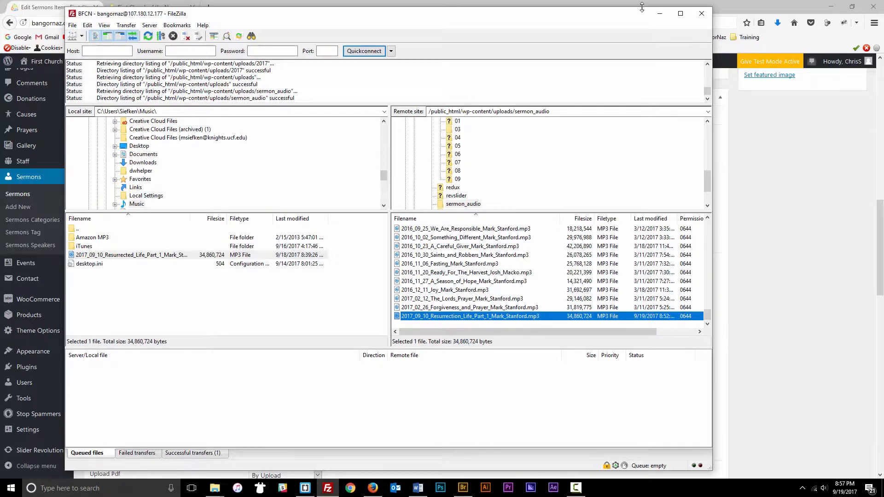
click(659, 13)
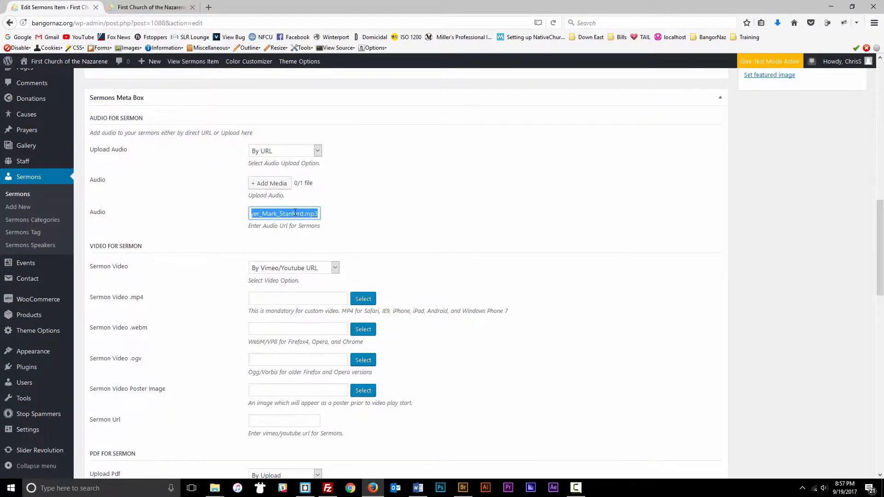
key(BackSpace)
click(260, 214)
key(ctrl+v)
click(377, 220)
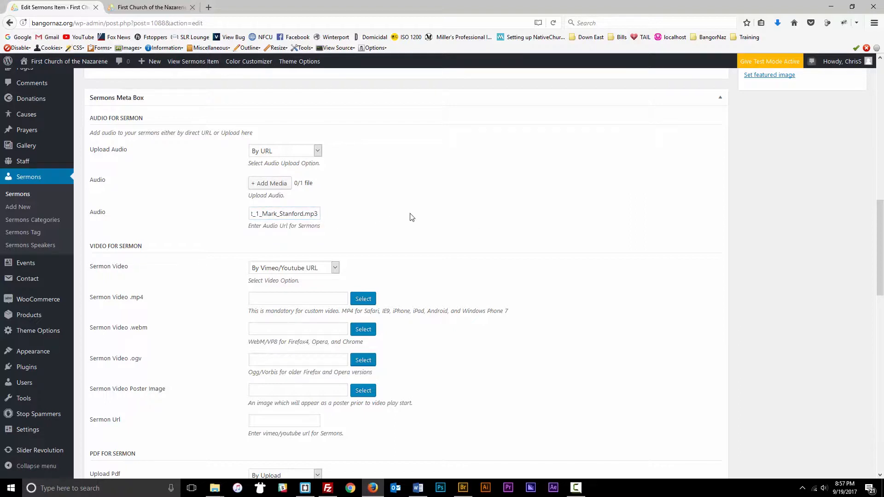
scroll(347, 224, down, 3)
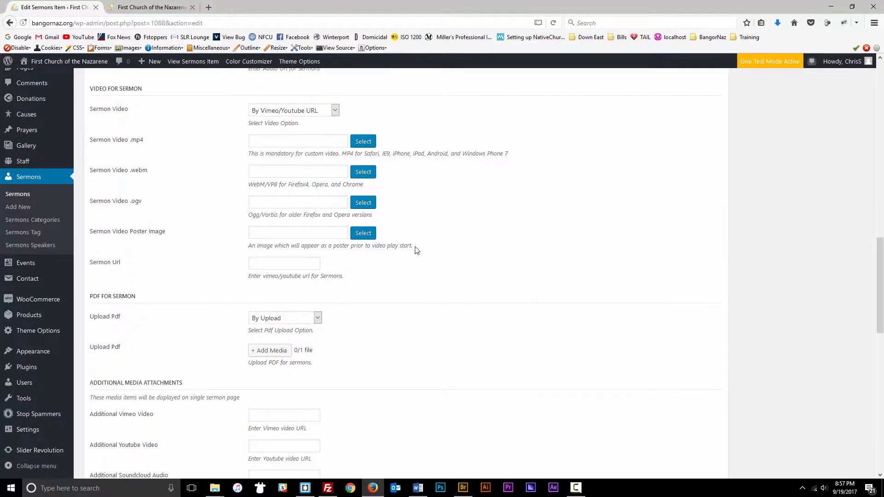
scroll(388, 271, down, 5)
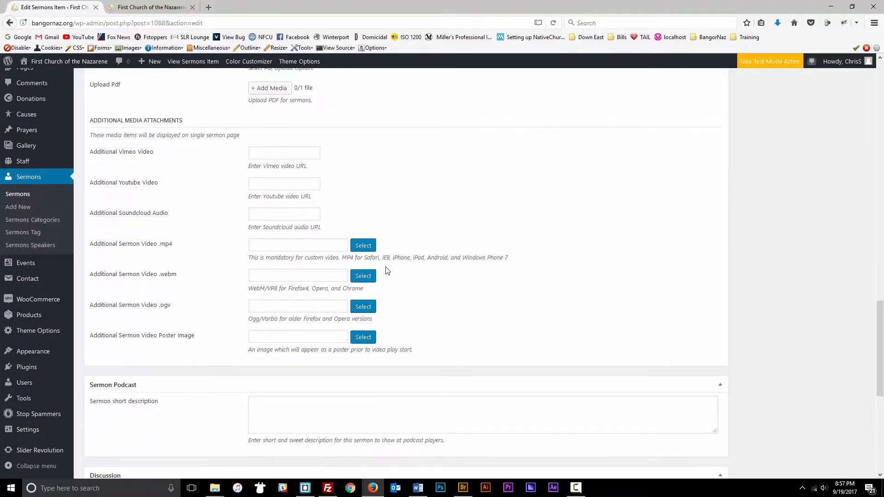
scroll(388, 271, down, 4)
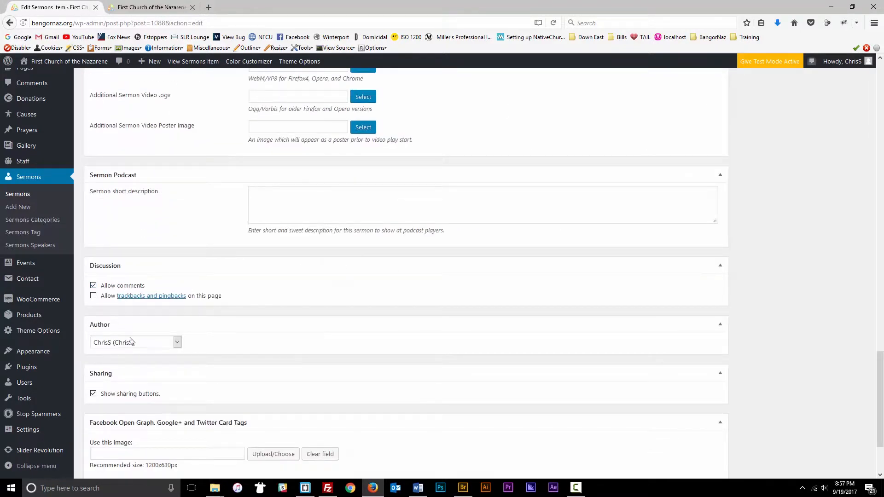
- Check the audio player on the preview tab, then return to the sermon editor
click(152, 7)
scroll(138, 266, down, 3)
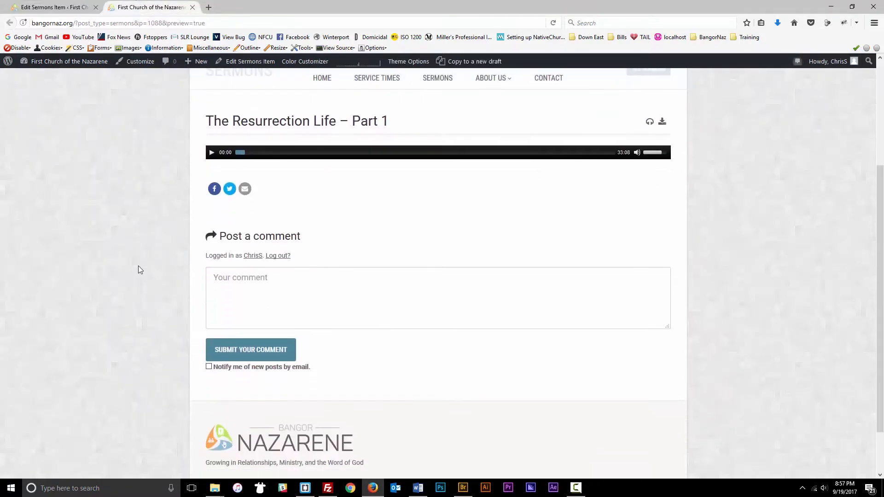
scroll(138, 266, up, 3)
click(68, 7)
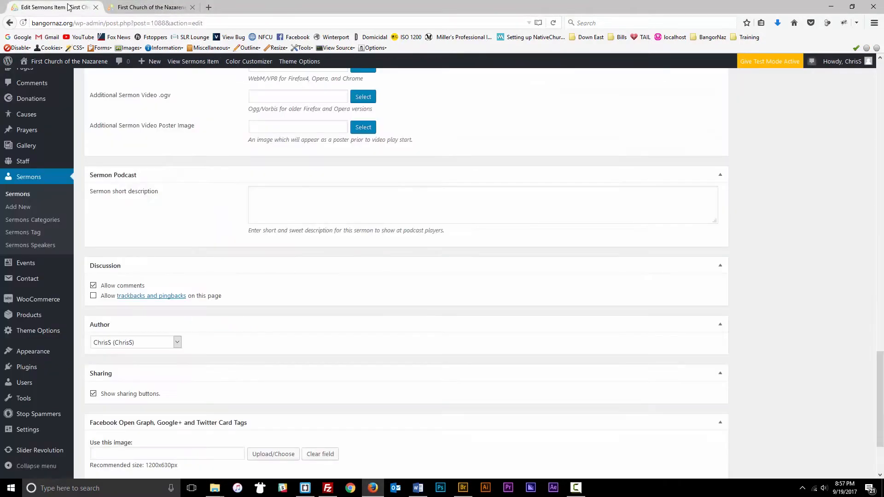
- Untick Prayer and tick Series under Sermons Categories, then switch to the preview tab
scroll(499, 247, up, 15)
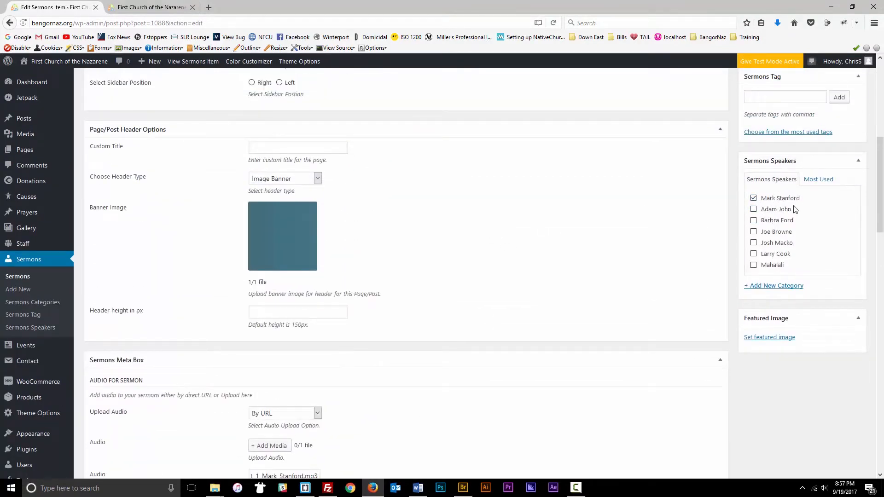
scroll(769, 212, up, 2)
scroll(776, 219, down, 2)
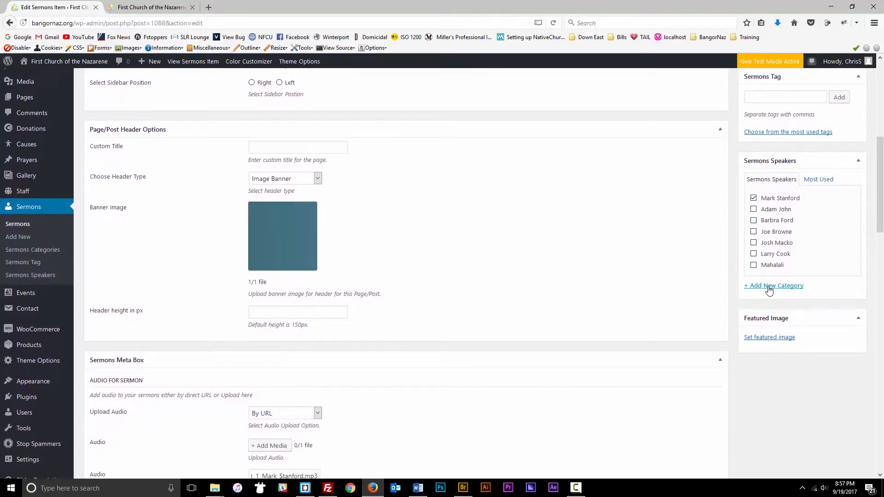
scroll(755, 276, up, 5)
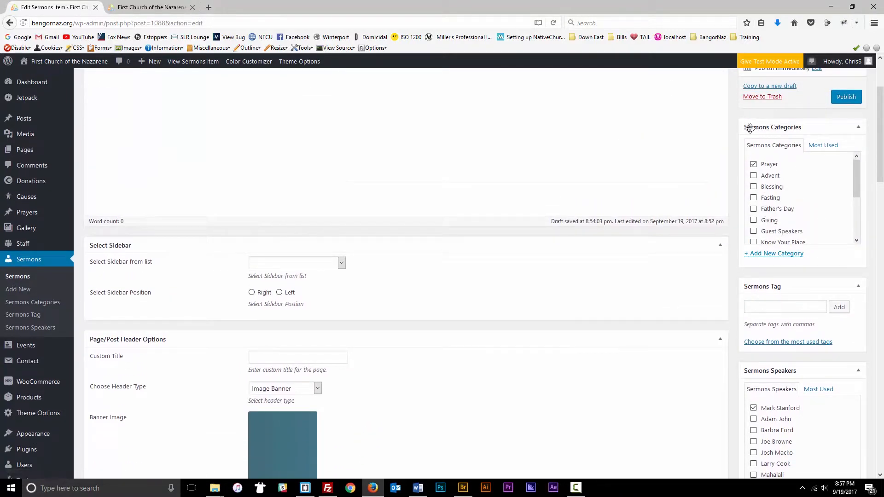
click(753, 164)
scroll(770, 182, down, 3)
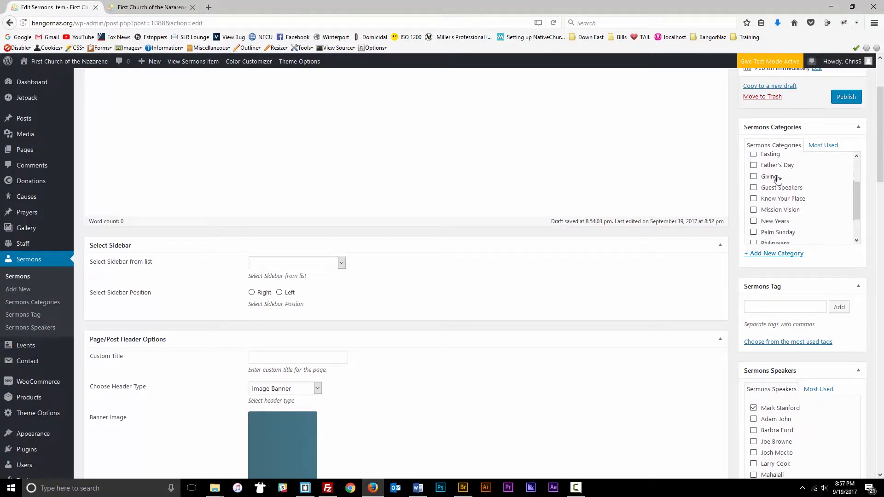
click(769, 225)
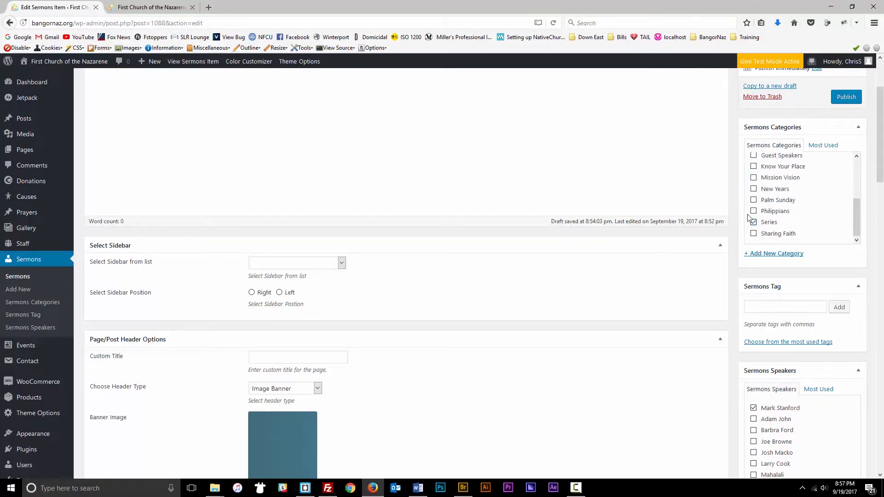
scroll(778, 223, up, 3)
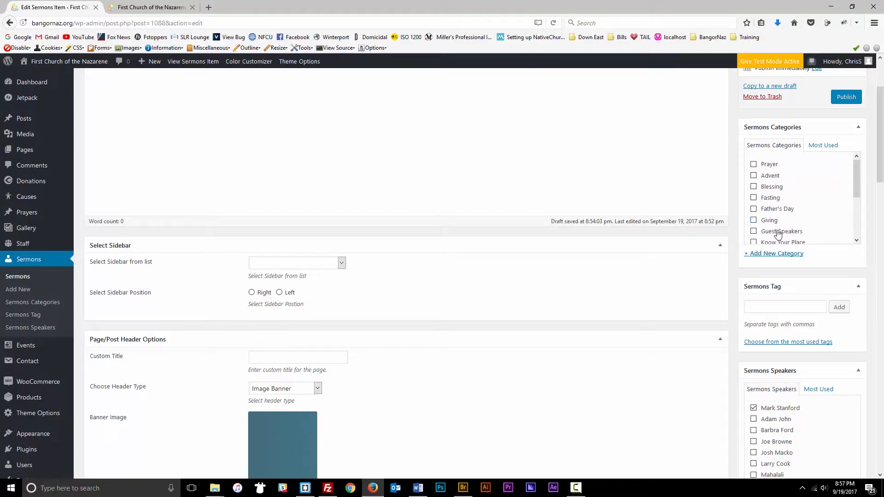
scroll(781, 224, down, 3)
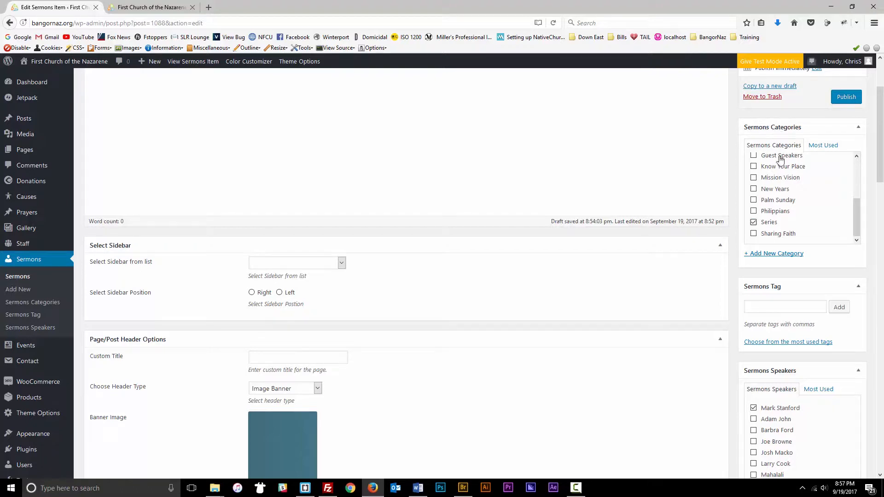
key(ctrl+Tab)
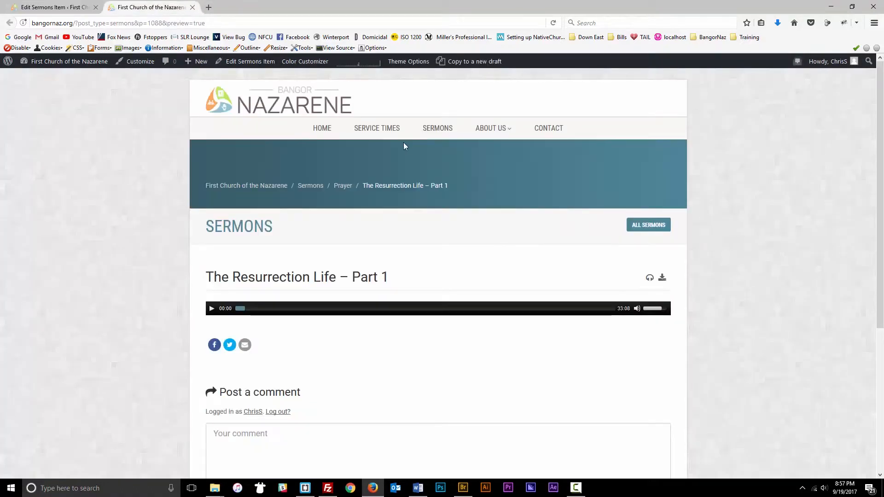
- Open the public SERMONS listing in a new tab from the navigation link
right_click(433, 129)
click(476, 134)
click(247, 6)
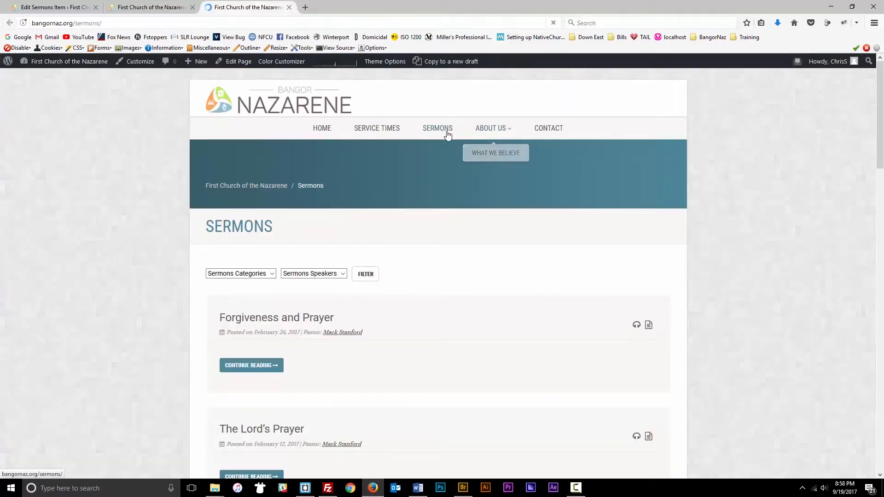
scroll(174, 266, down, 2)
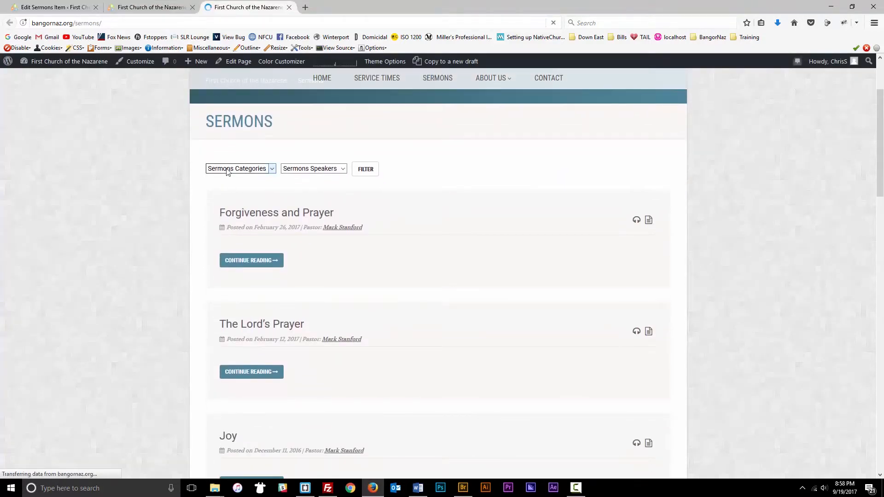
- Inspect the Sermons Categories dropdown without choosing, then return to the Edit Sermons Item tab
click(224, 169)
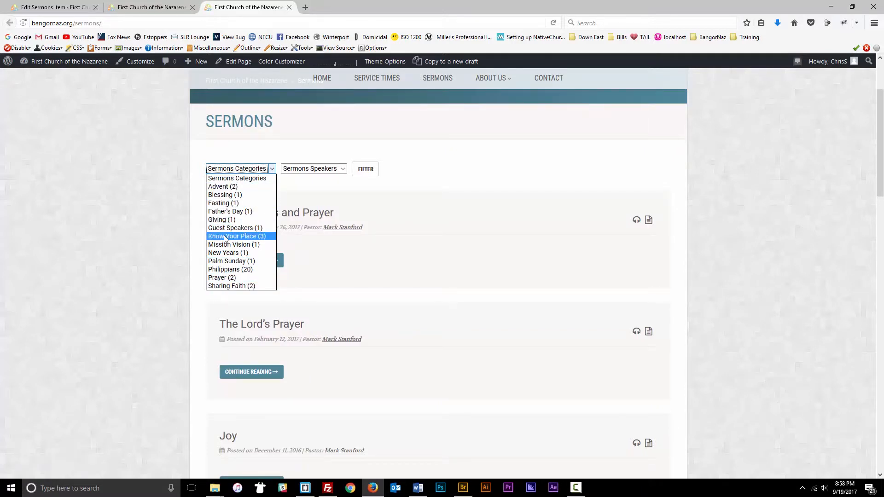
scroll(361, 270, down, 10)
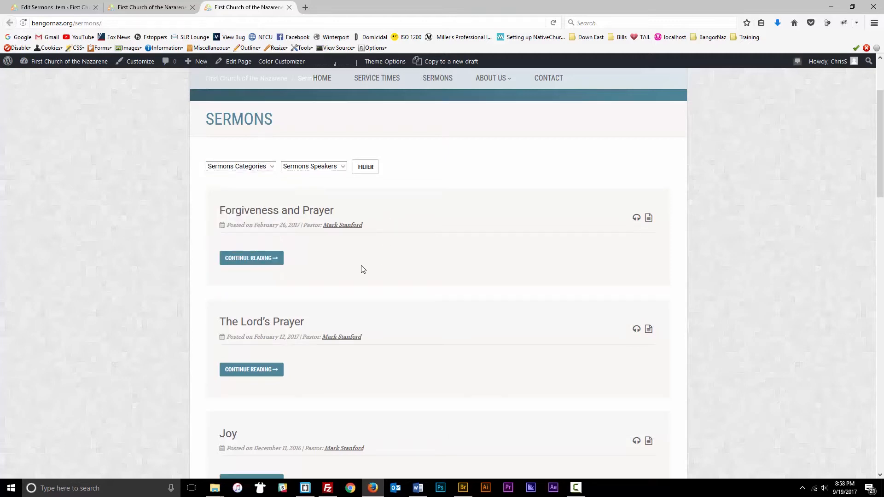
scroll(361, 267, down, 8)
scroll(362, 265, up, 12)
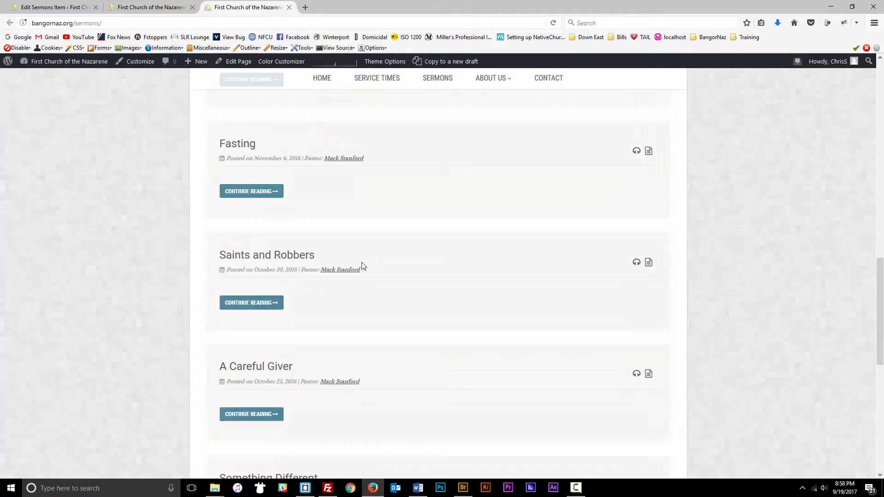
scroll(362, 266, up, 2)
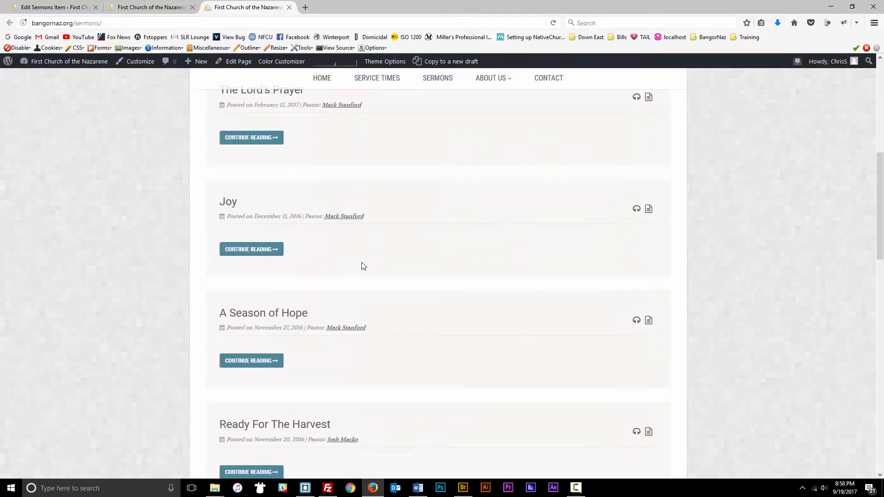
scroll(259, 236, up, 5)
click(239, 197)
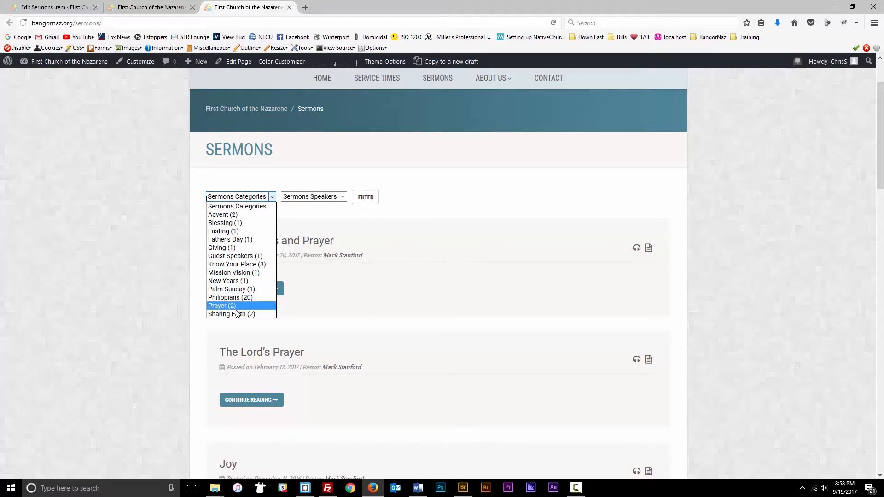
click(382, 226)
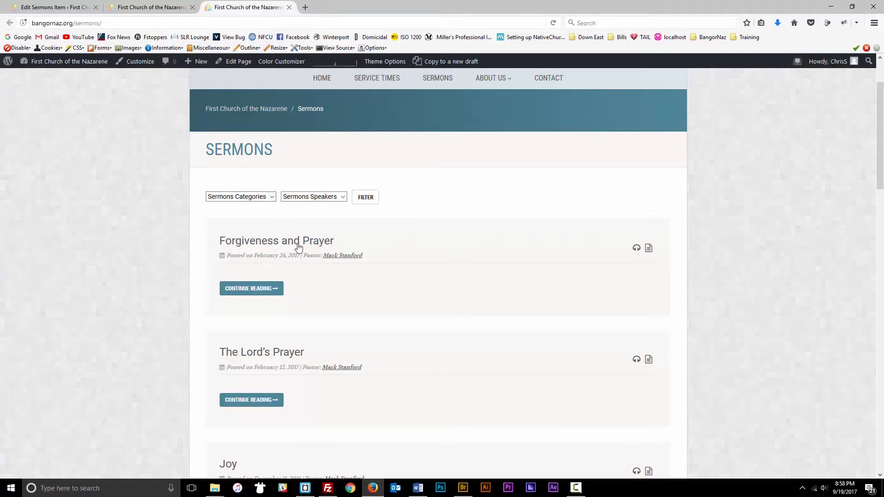
click(247, 198)
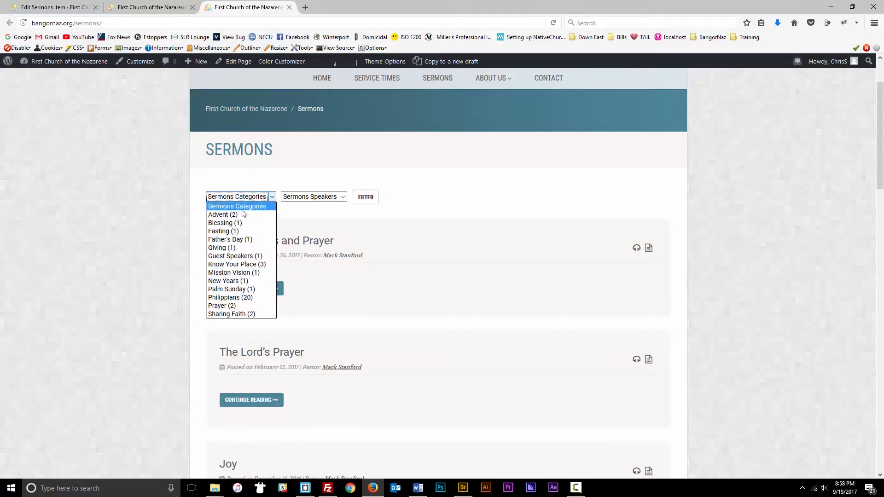
click(105, 161)
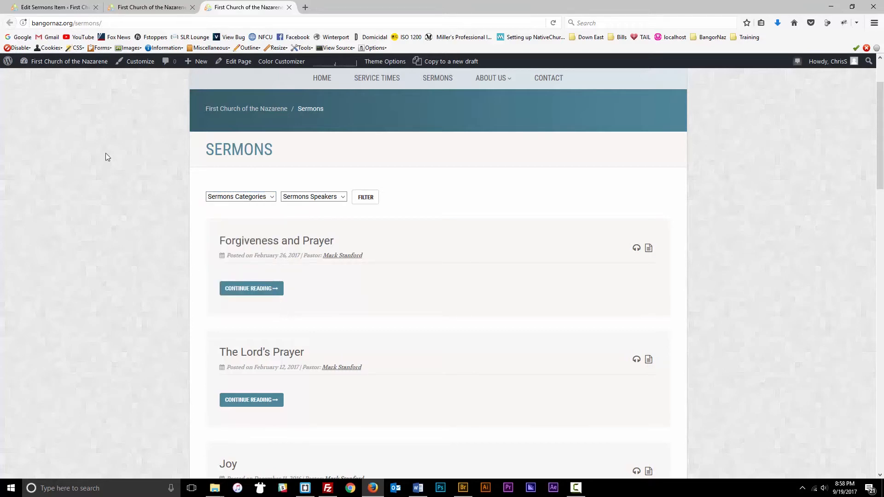
click(127, 11)
click(50, 8)
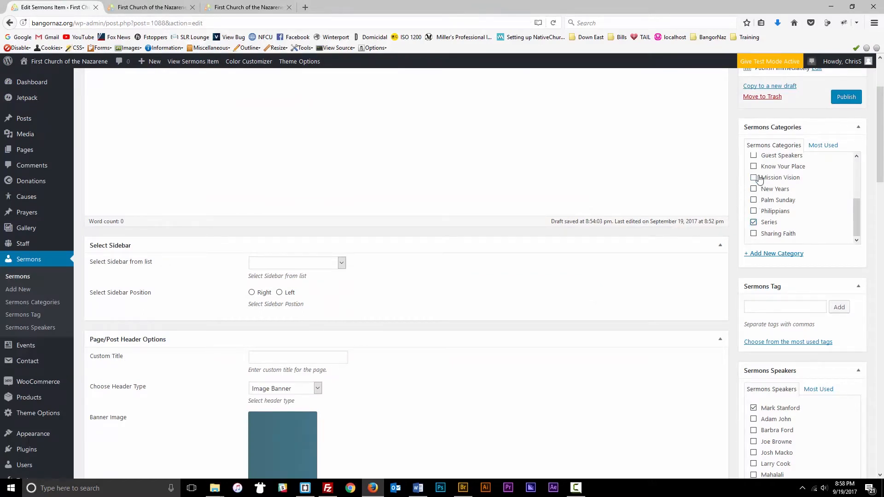
- Publish the sermon 'The Resurrection Life – Part 1' from the top of the editor
scroll(641, 194, up, 2)
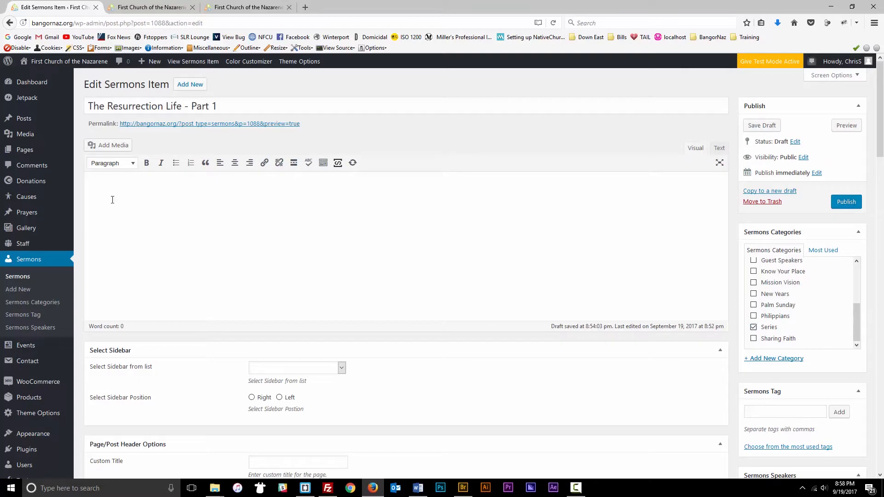
scroll(451, 224, down, 1)
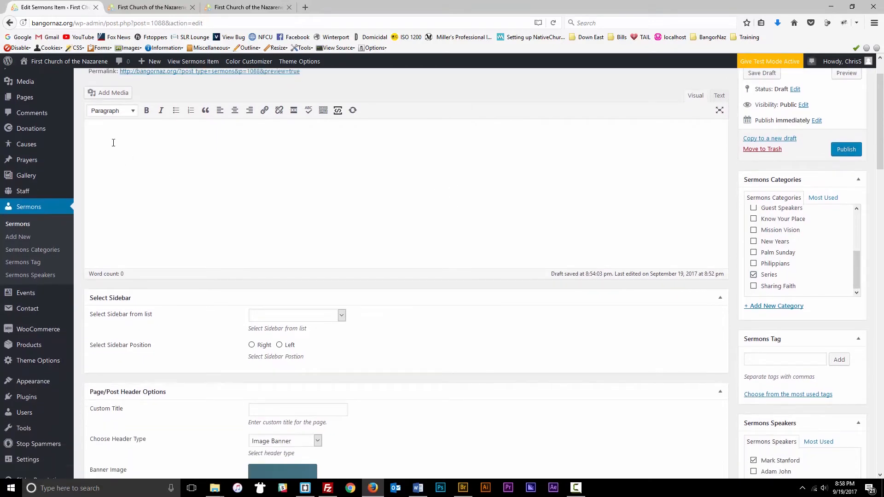
scroll(283, 151, down, 5)
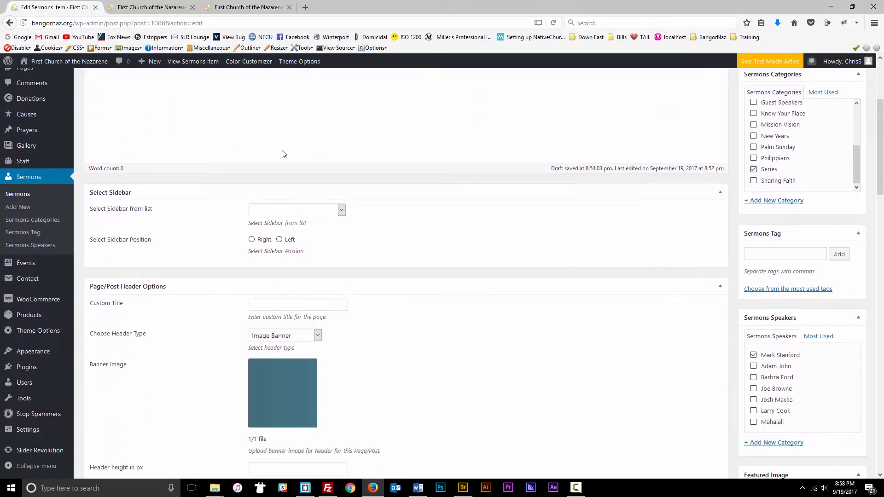
scroll(395, 246, up, 4)
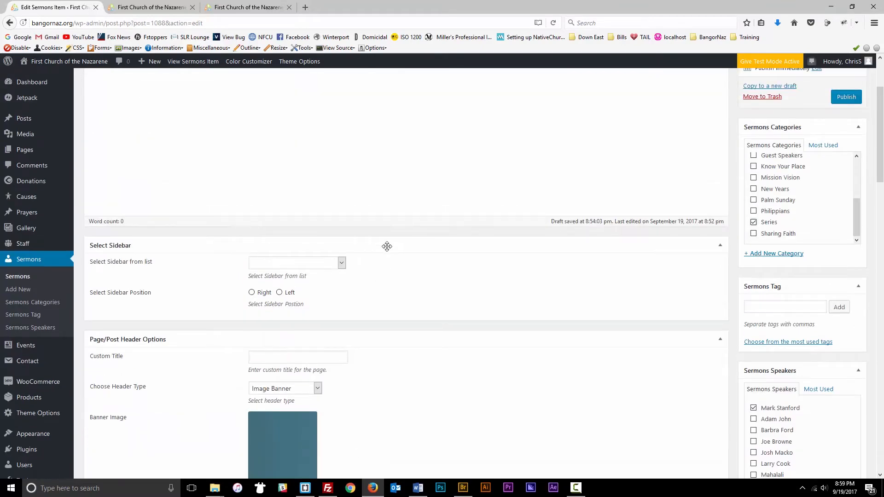
scroll(466, 235, up, 1)
scroll(466, 236, up, 2)
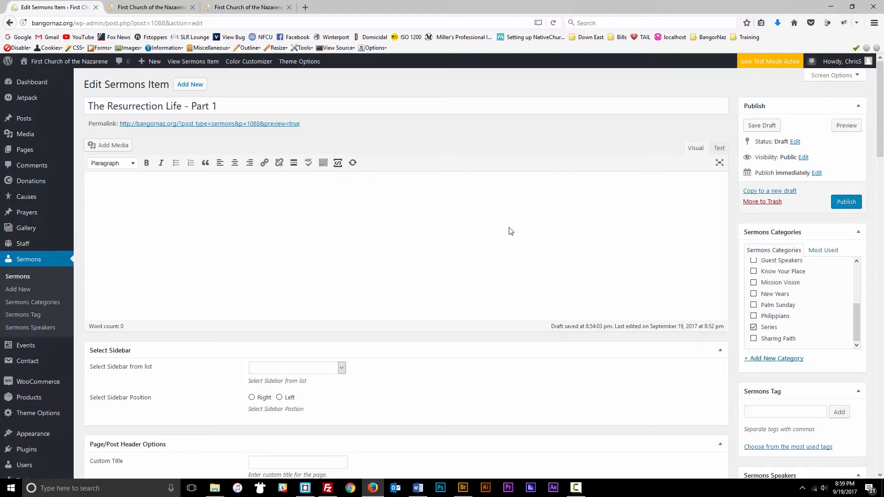
click(846, 202)
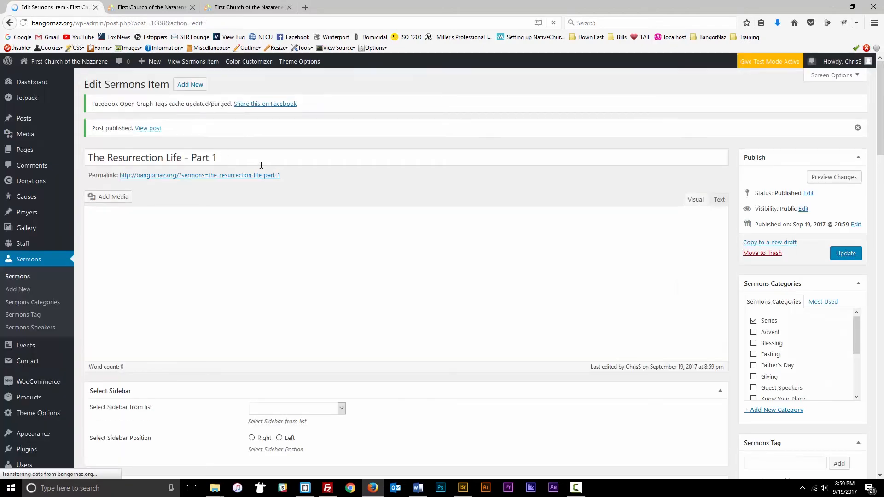
- Load the published sermon page from its permalink and play its 37:01 audio
drag(281, 175, 211, 178)
click(152, 7)
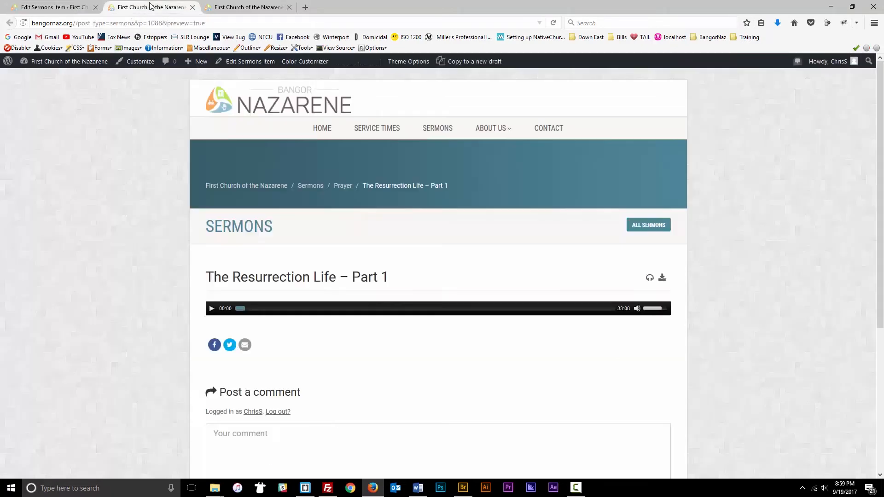
drag(112, 23, 159, 23)
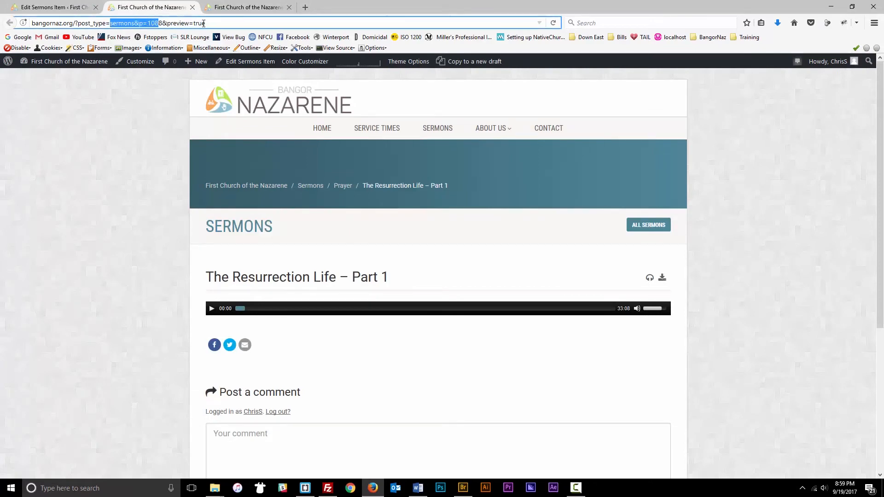
click(551, 23)
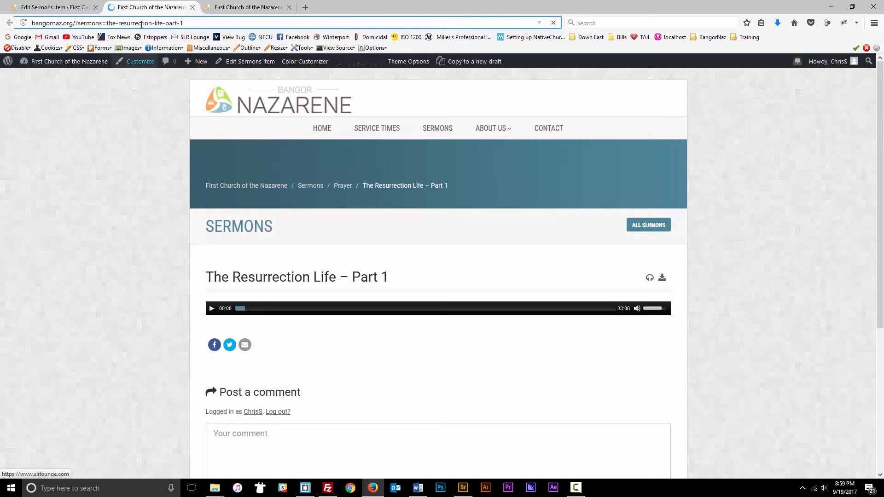
drag(196, 22, 106, 23)
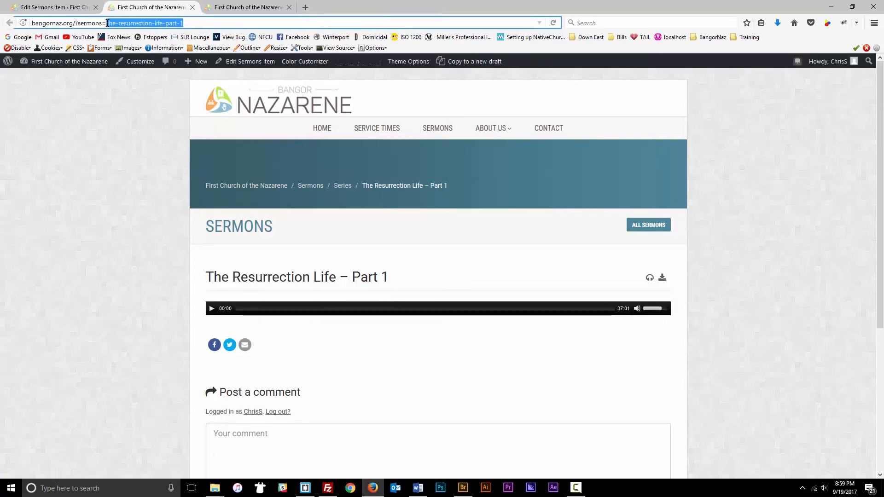
scroll(134, 136, down, 2)
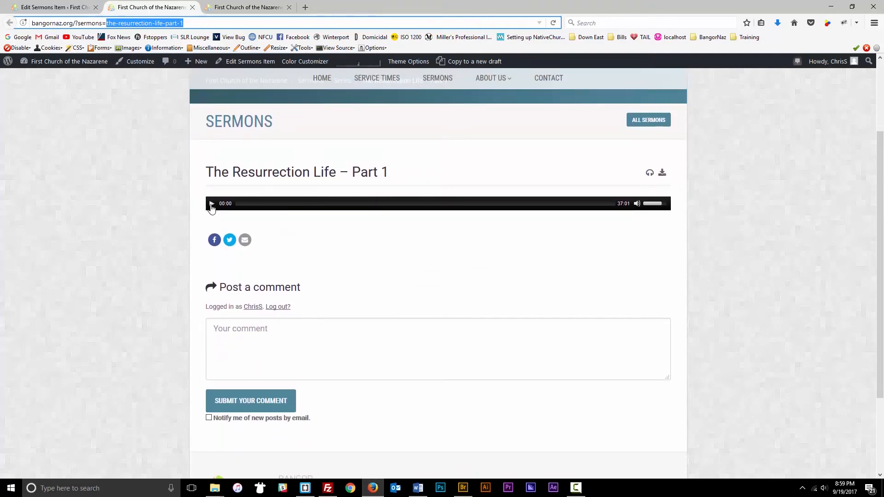
click(212, 204)
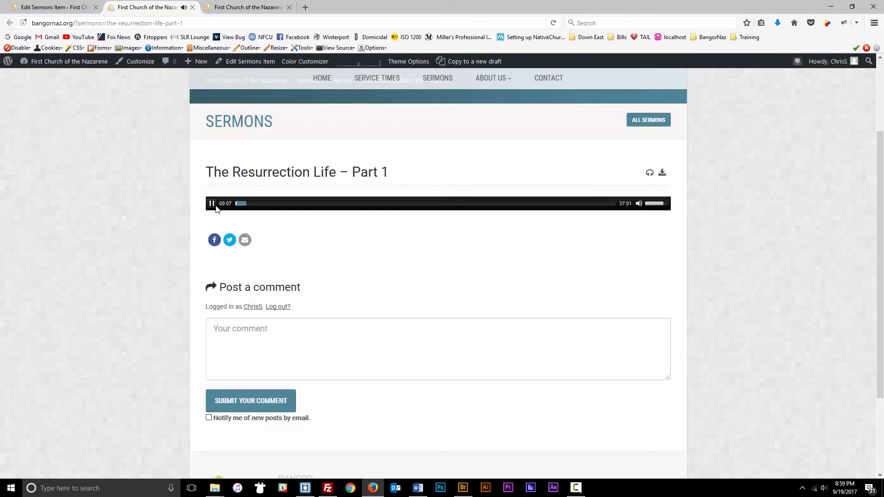
- Return to the sermon editor to view its By URL audio settings
scroll(338, 262, up, 3)
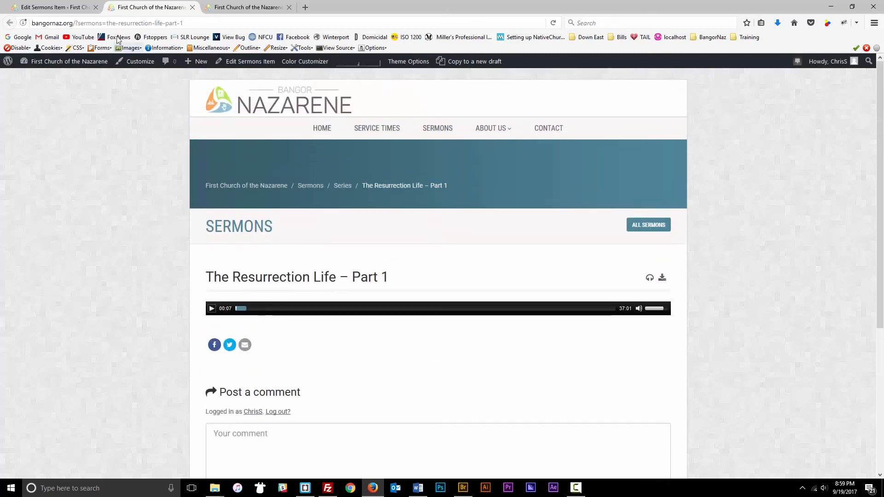
click(69, 8)
scroll(267, 248, down, 15)
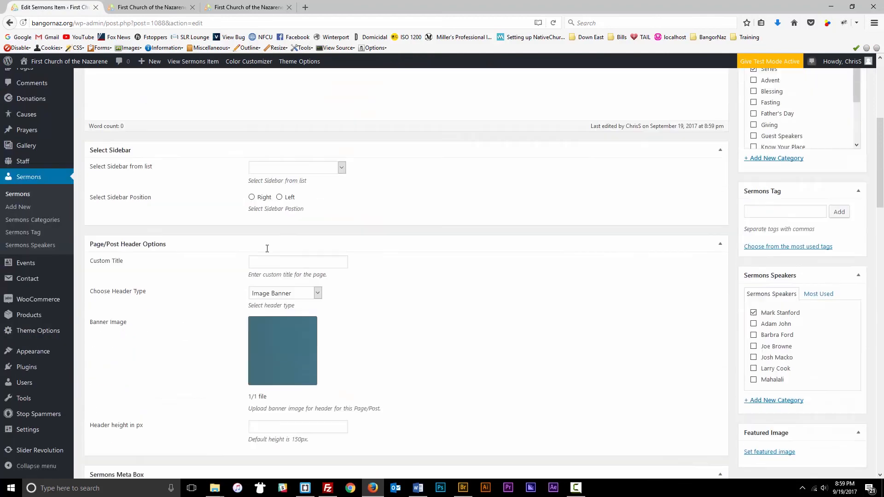
scroll(269, 251, up, 10)
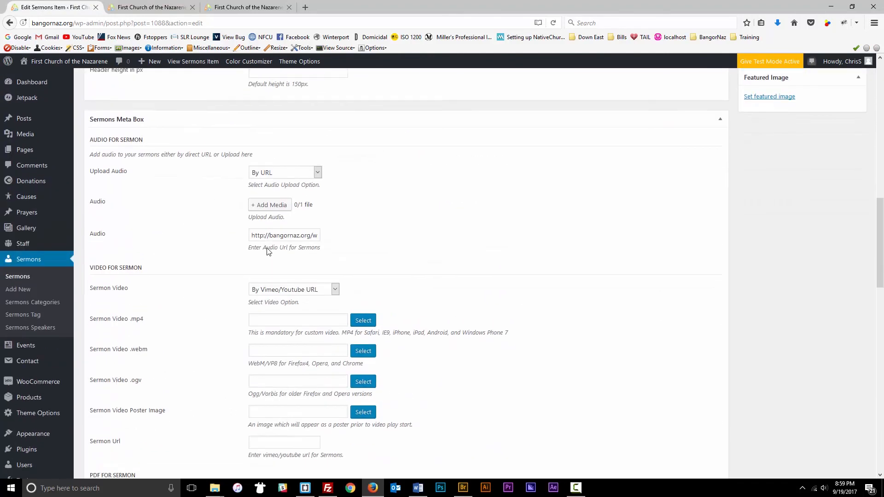